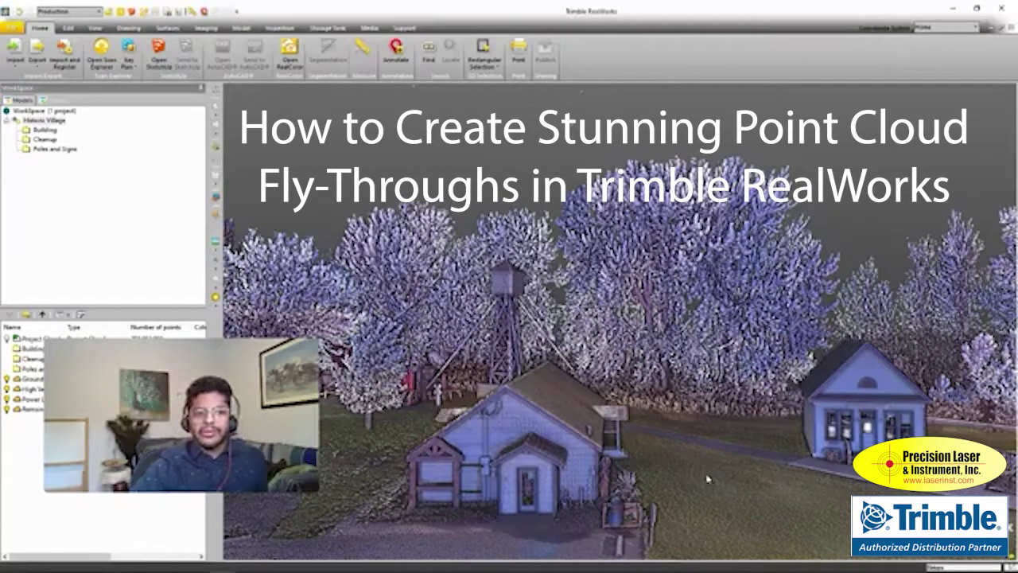
left_click_drag(709, 477, 731, 466)
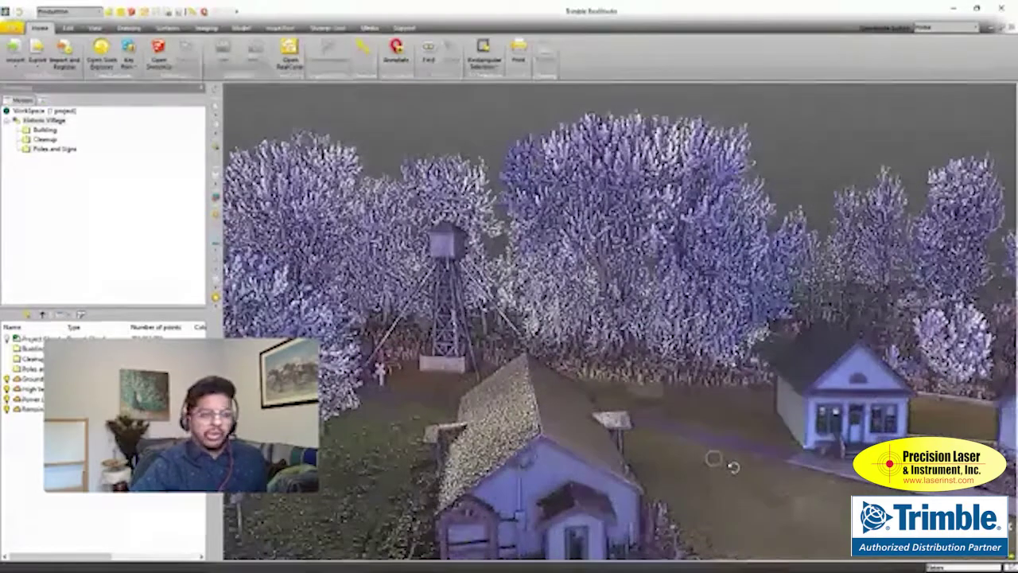
left_click_drag(733, 466, 737, 463)
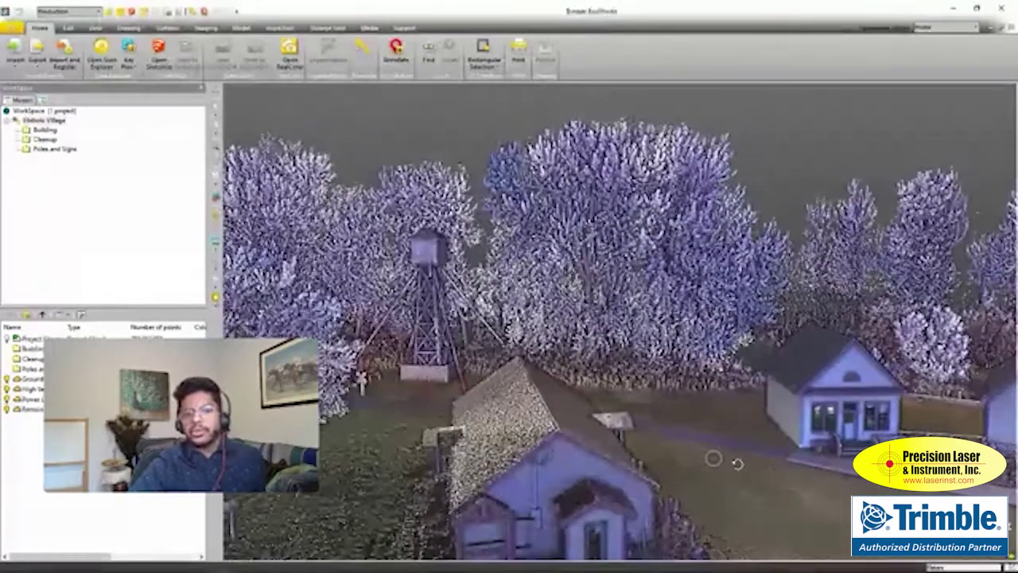
mouse_move(727, 464)
left_mouse_down()
mouse_move(693, 459)
mouse_move(711, 457)
left_mouse_up()
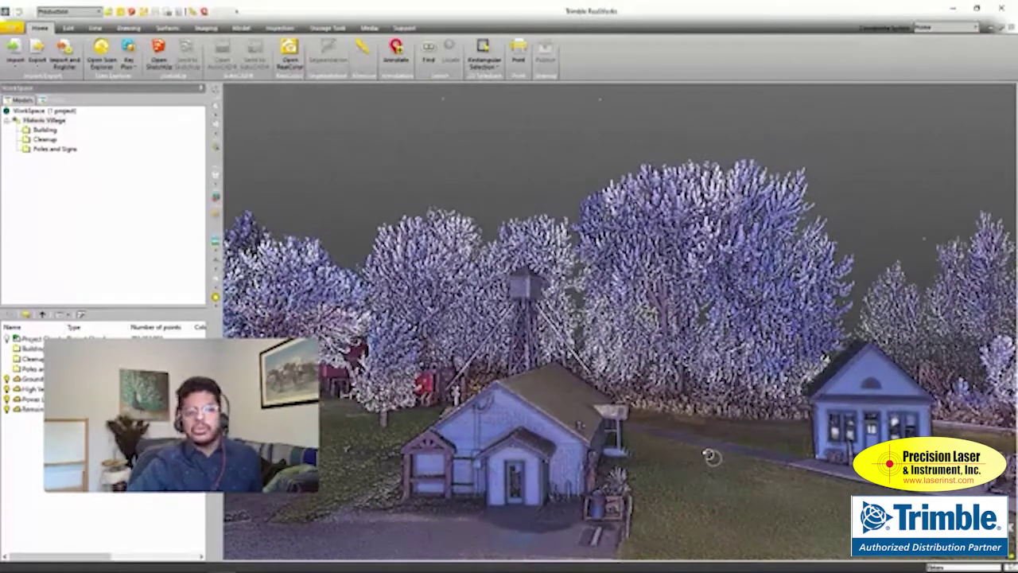
left_click_drag(710, 456, 729, 455)
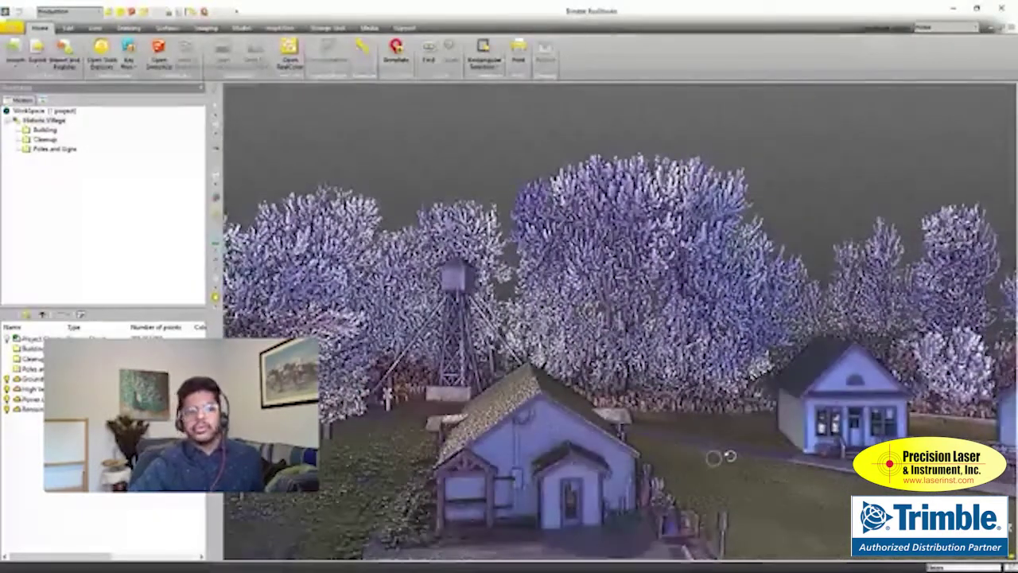
left_click_drag(727, 456, 700, 457)
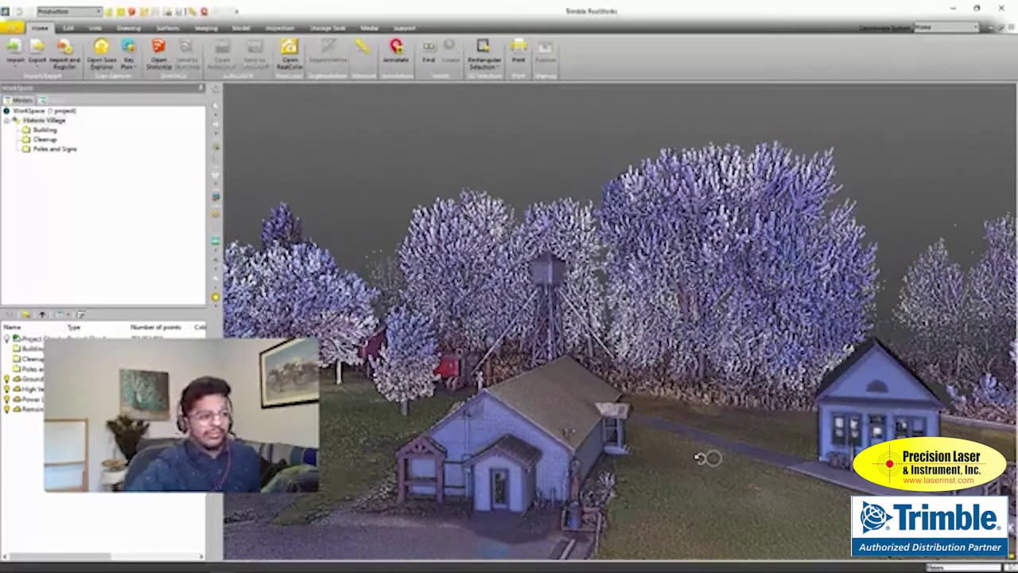
left_click_drag(706, 457, 714, 458)
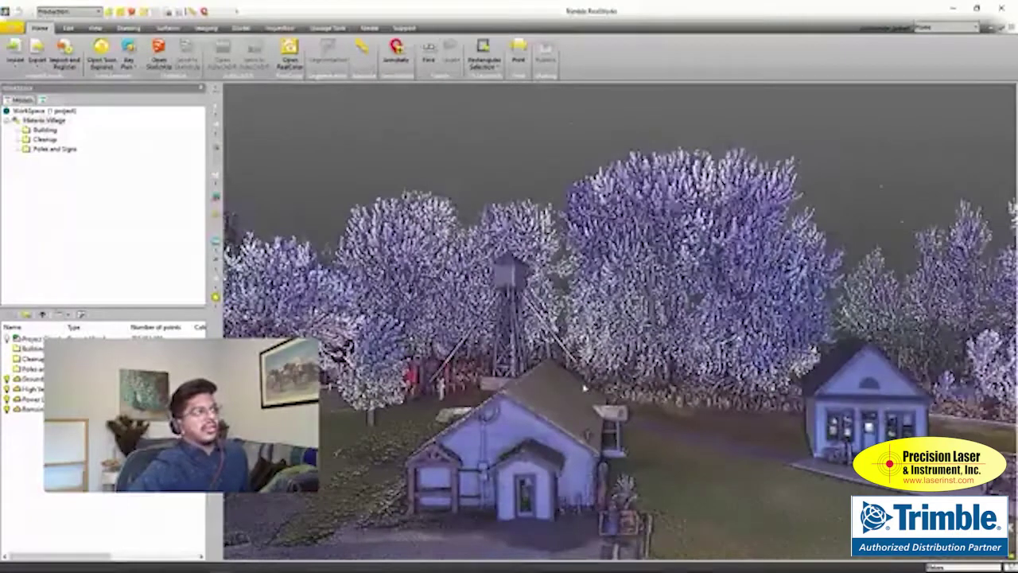
Start the Video Creator and set the navigation path to Step By Step Mode
left_click(370, 28)
left_click(157, 63)
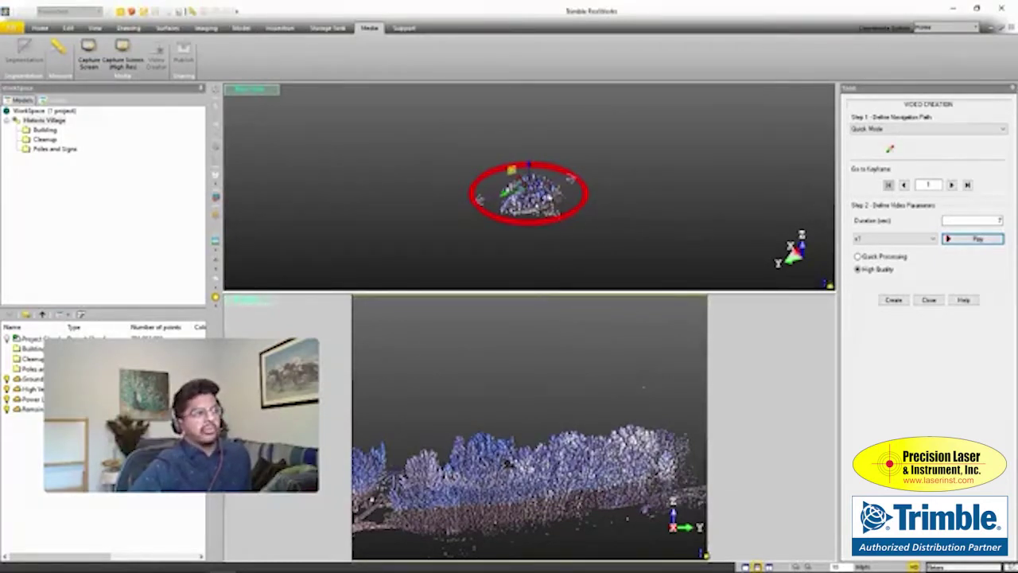
scroll(515, 251, "up", 3)
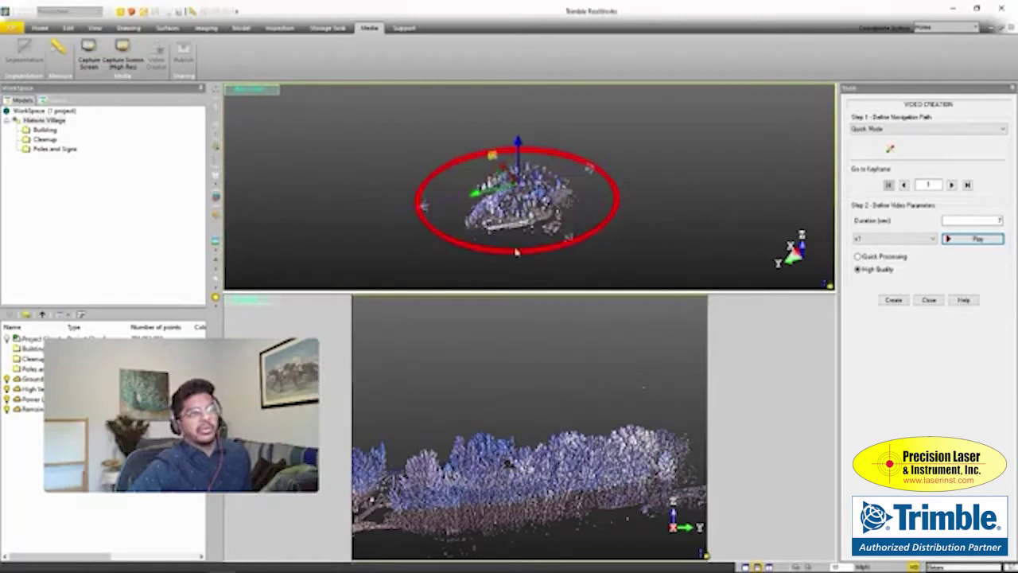
left_click(875, 130)
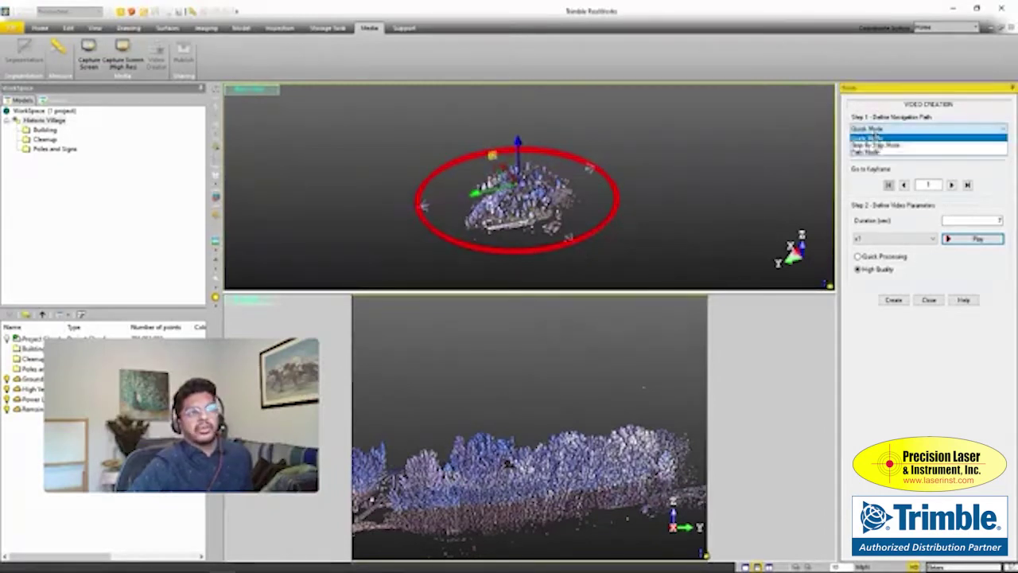
left_click(874, 144)
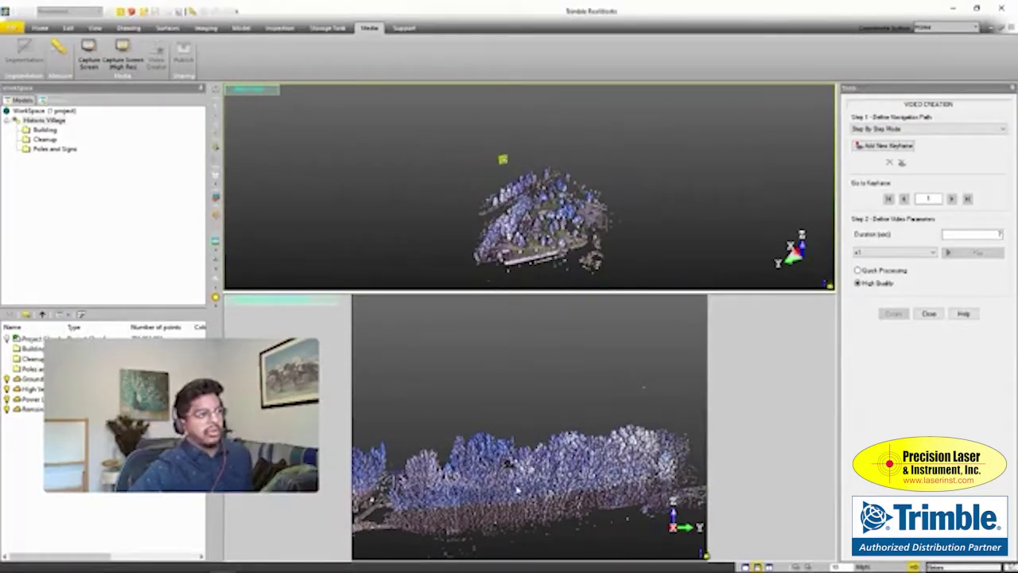
Move the video camera from the distant tree line to a close view of the village buildings
scroll(517, 488, "up", 5)
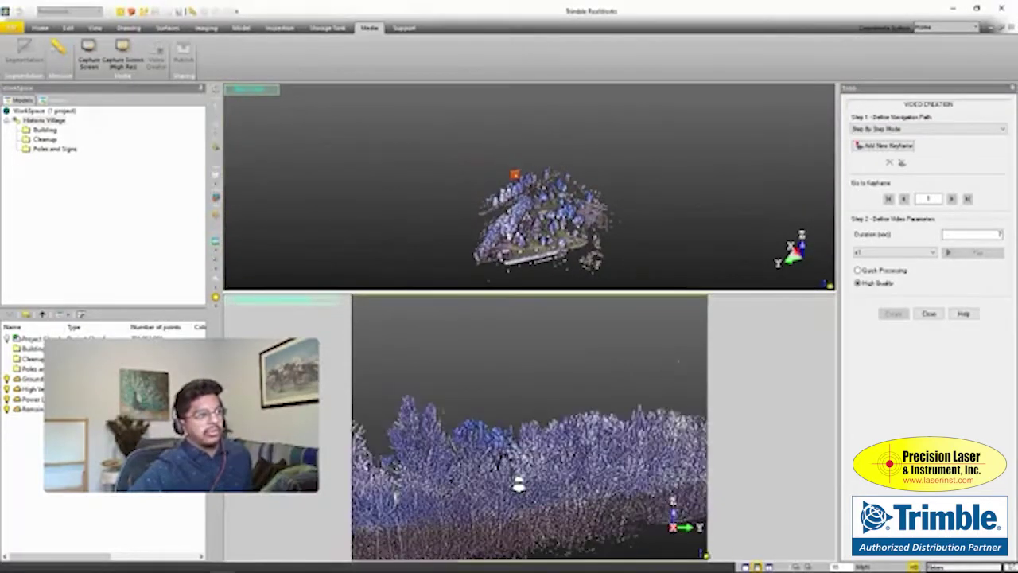
scroll(517, 485, "down", 5)
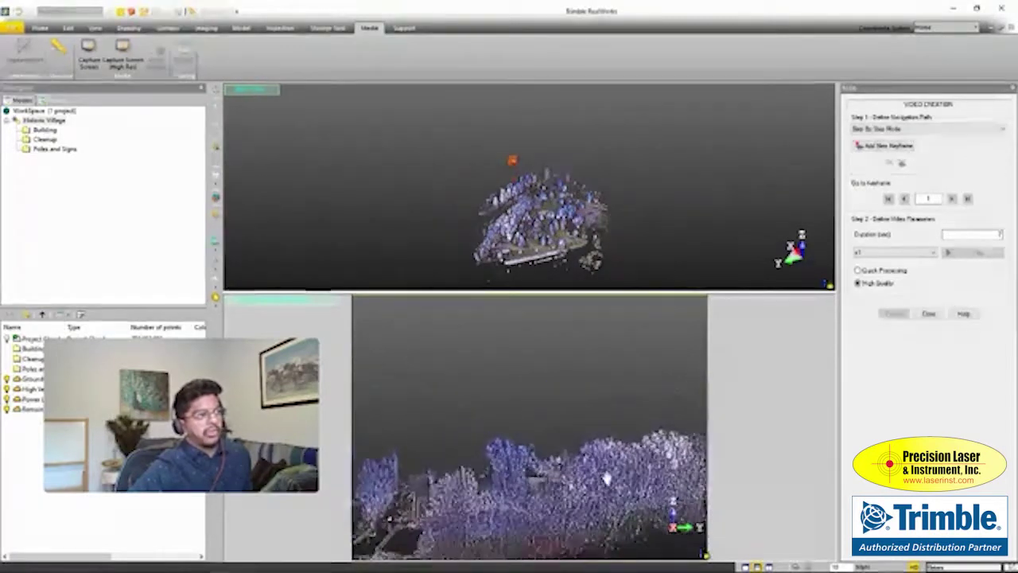
scroll(606, 477, "down", 4)
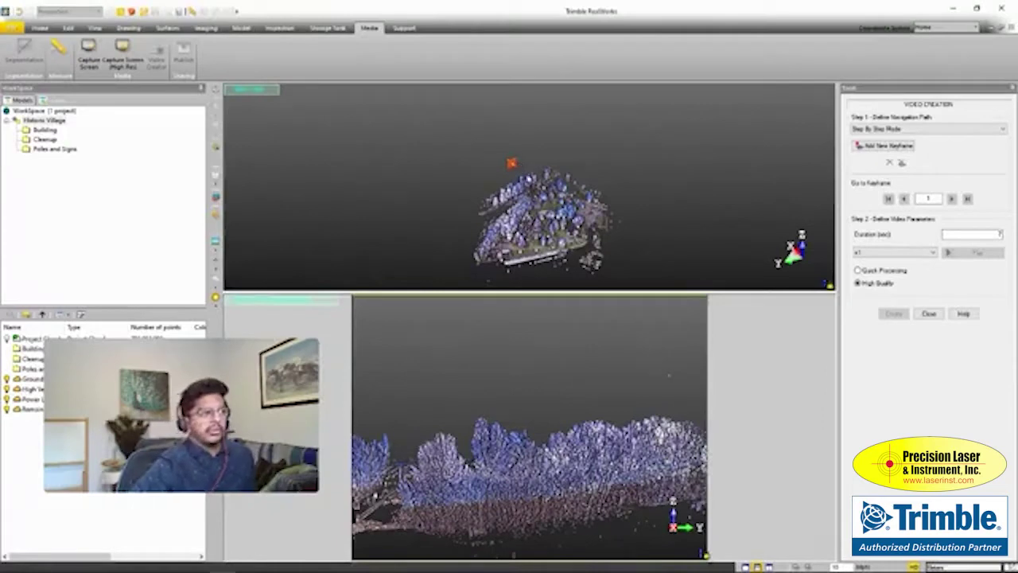
left_click_drag(557, 445, 559, 518)
scroll(446, 408, "up", 3)
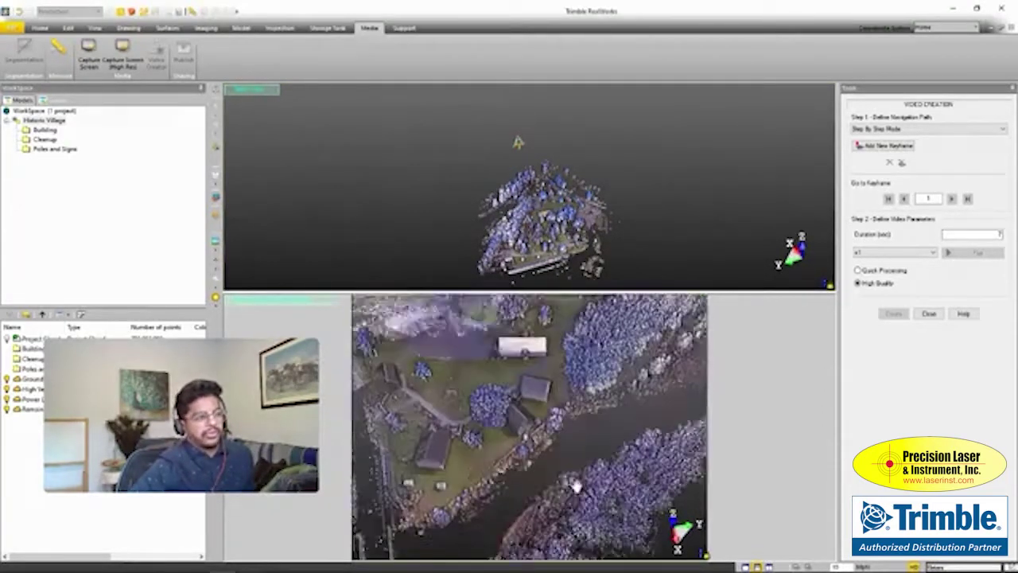
mouse_move(446, 409)
left_mouse_down()
mouse_move(491, 384)
mouse_move(497, 407)
mouse_move(535, 436)
mouse_move(497, 412)
left_mouse_up()
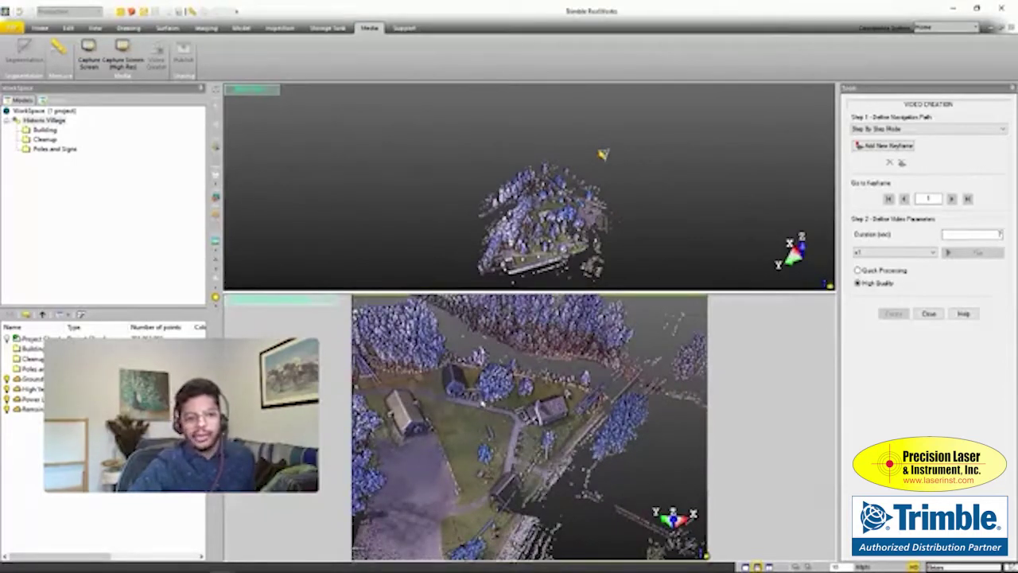
mouse_move(486, 398)
left_mouse_down()
mouse_move(571, 429)
mouse_move(466, 413)
mouse_move(546, 400)
mouse_move(517, 432)
mouse_move(534, 448)
mouse_move(523, 454)
left_mouse_up()
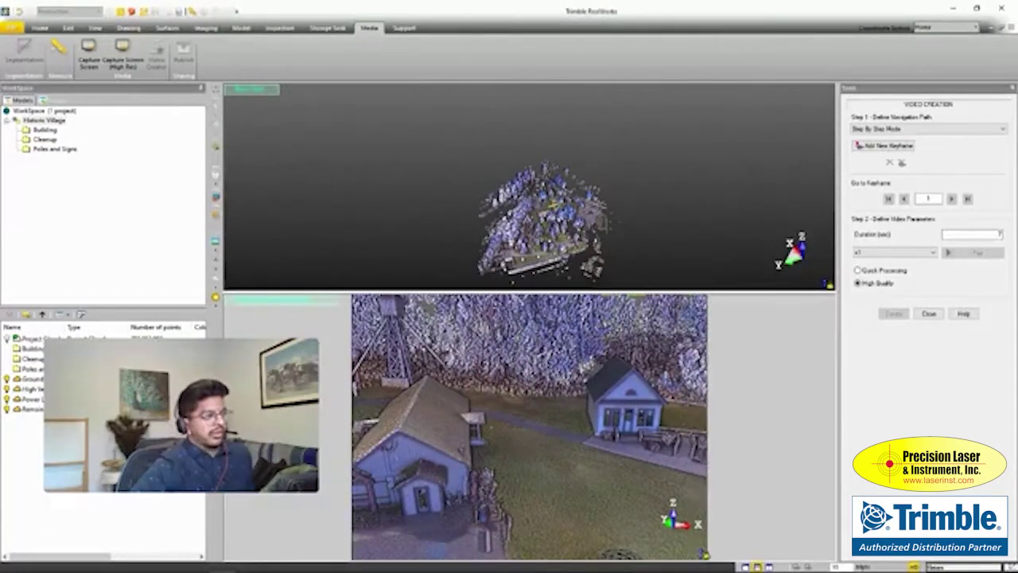
Check the available shading modes and point sizes for displaying the point cloud
left_click(215, 297)
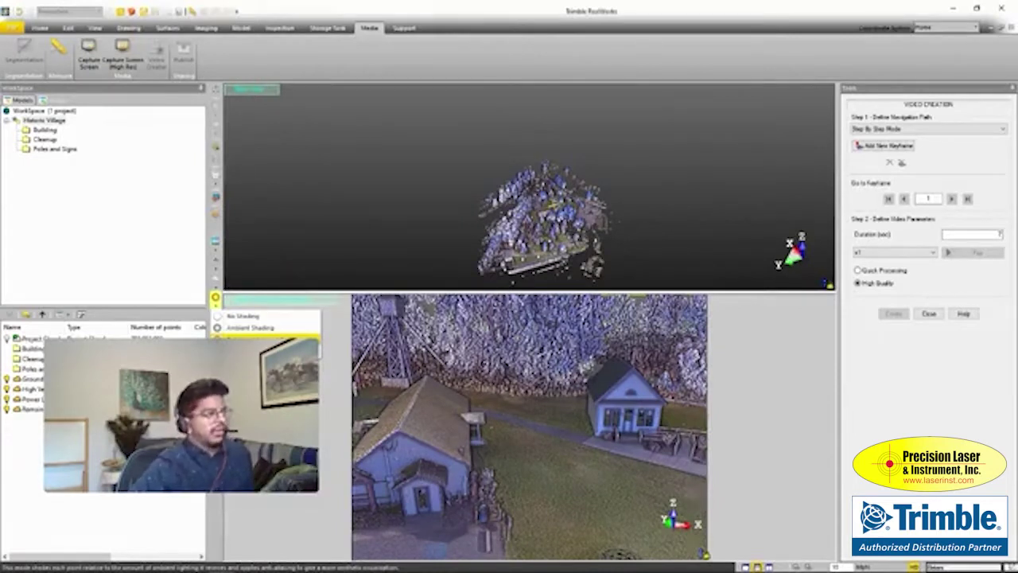
left_click(216, 263)
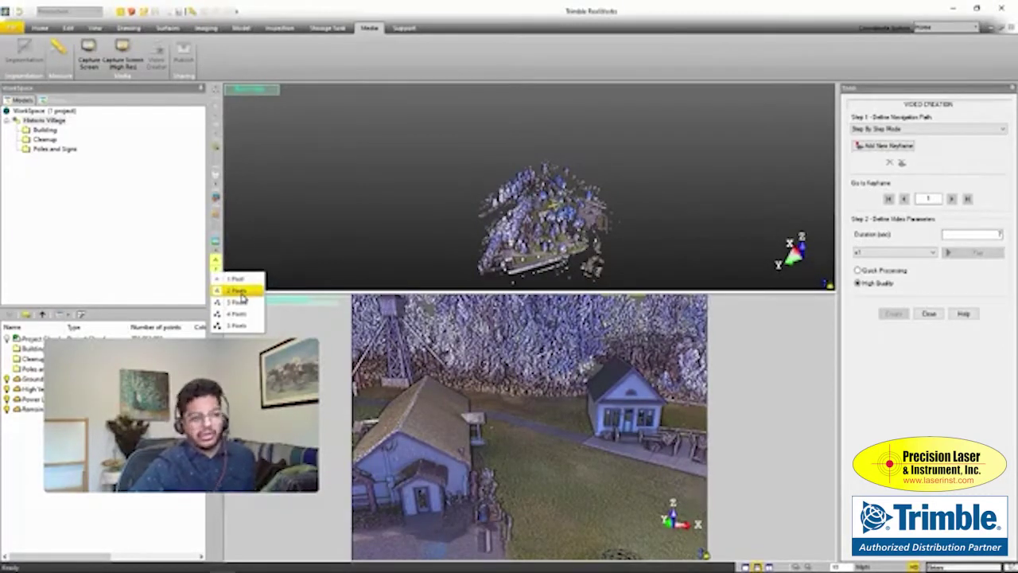
left_click(556, 394)
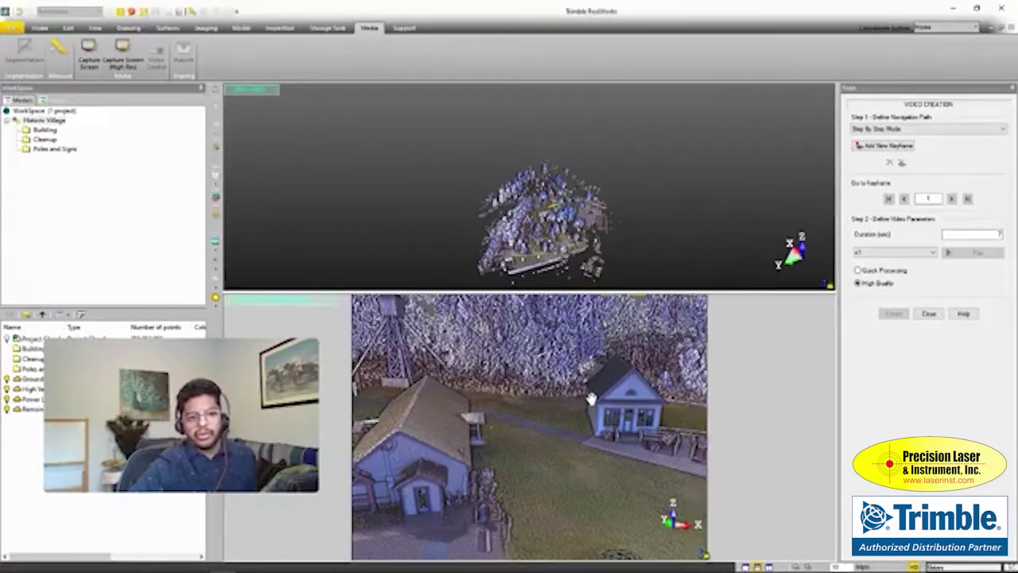
Frame the front of the small gabled house in the camera view and add a keyframe there
scroll(591, 399, "up", 4)
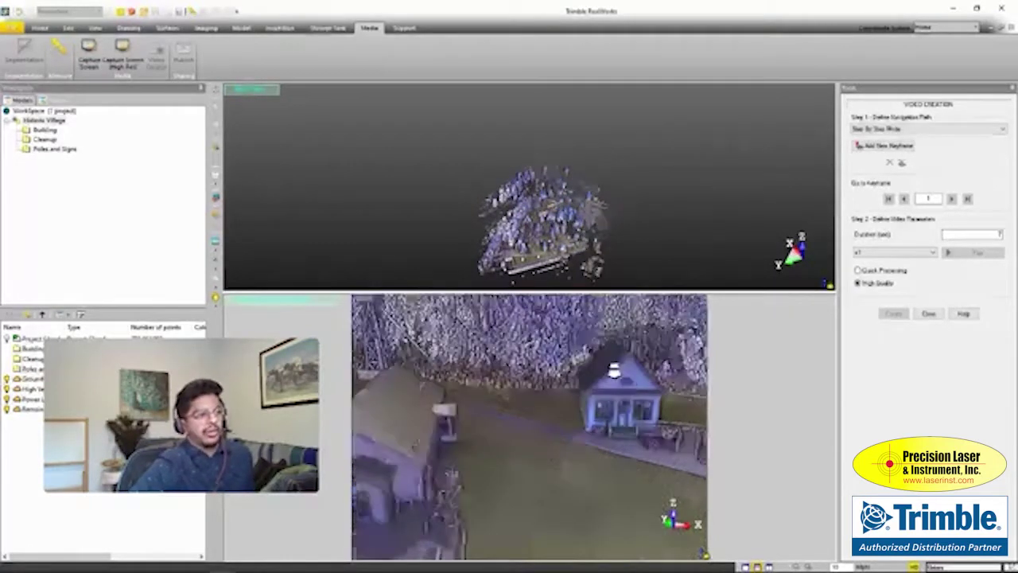
left_click_drag(615, 405, 589, 427)
scroll(600, 431, "up", 3)
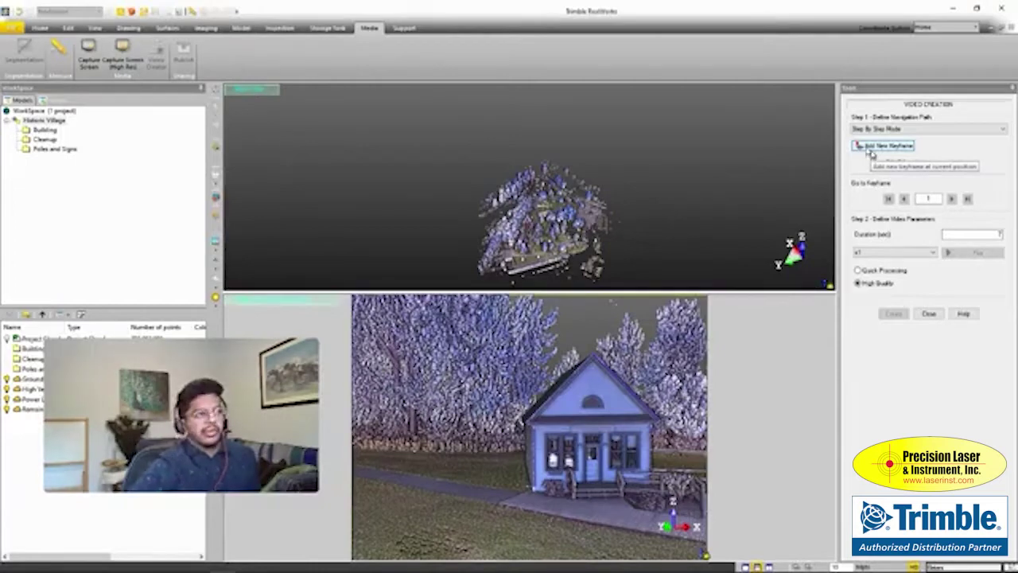
scroll(579, 203, "up", 6)
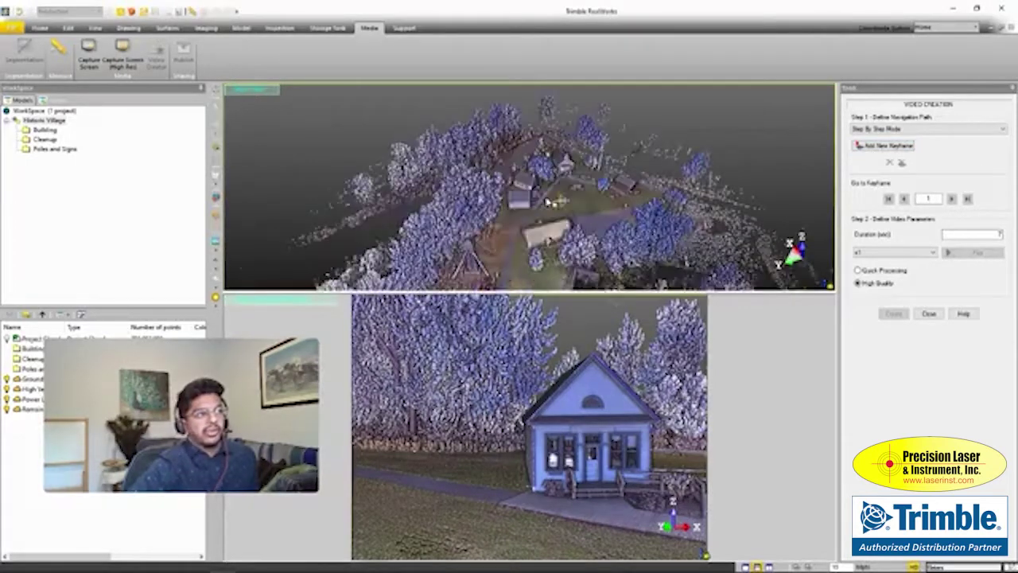
scroll(547, 203, "up", 5)
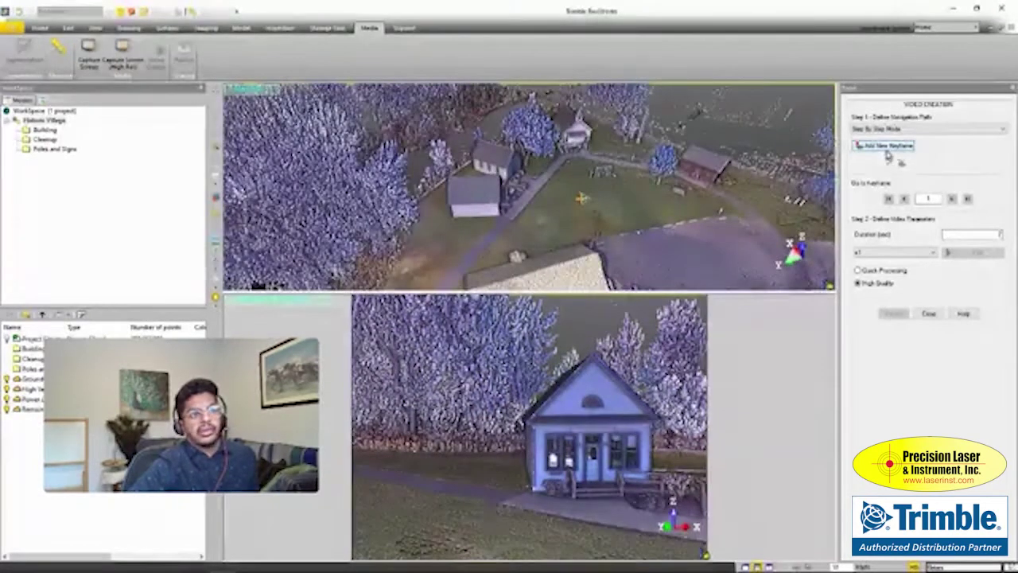
left_click(887, 150)
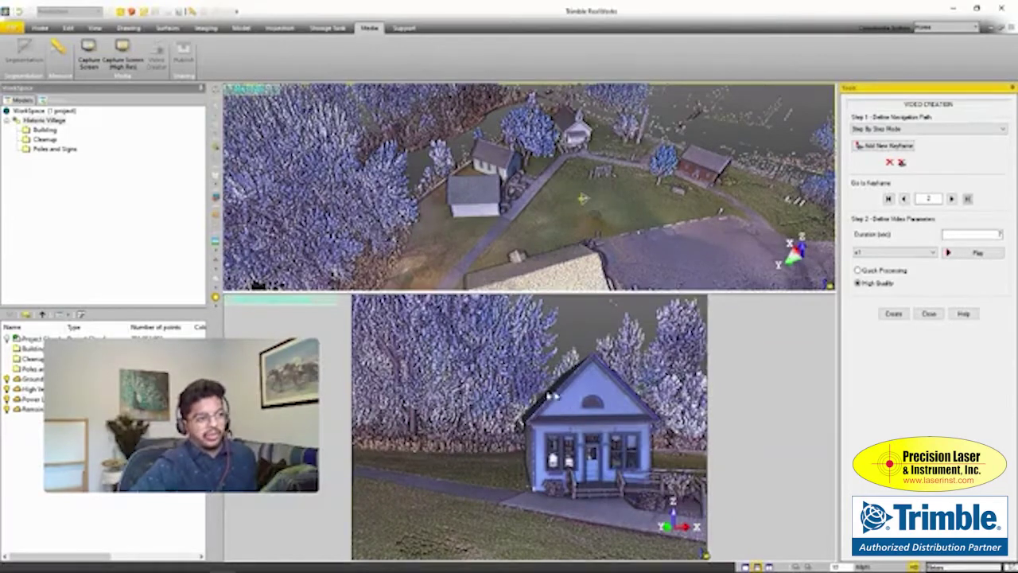
Redo the starting keyframe facing the gabled house and add a second keyframe panned sideways to form a side-pan path
left_click(555, 404)
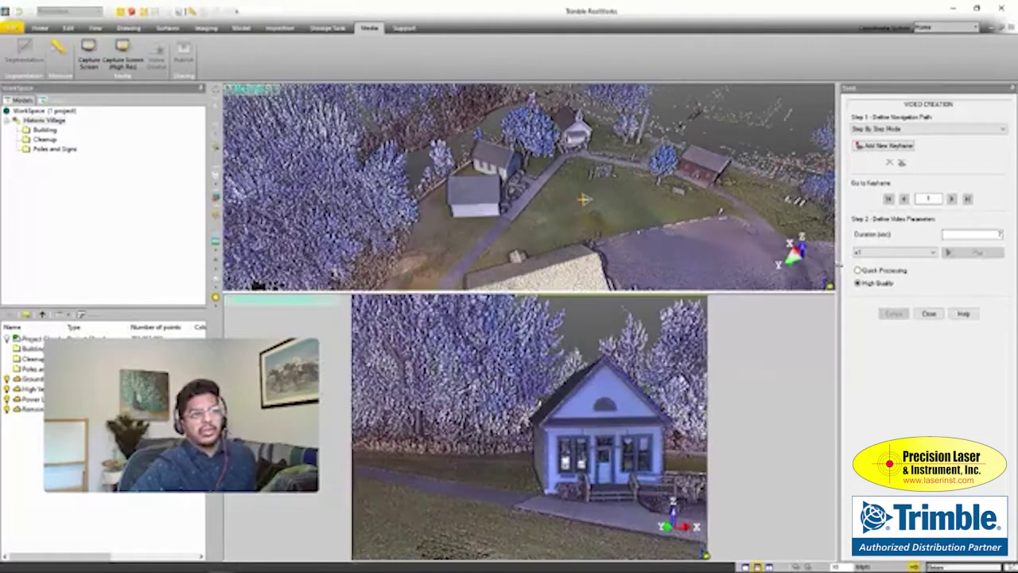
left_click(881, 146)
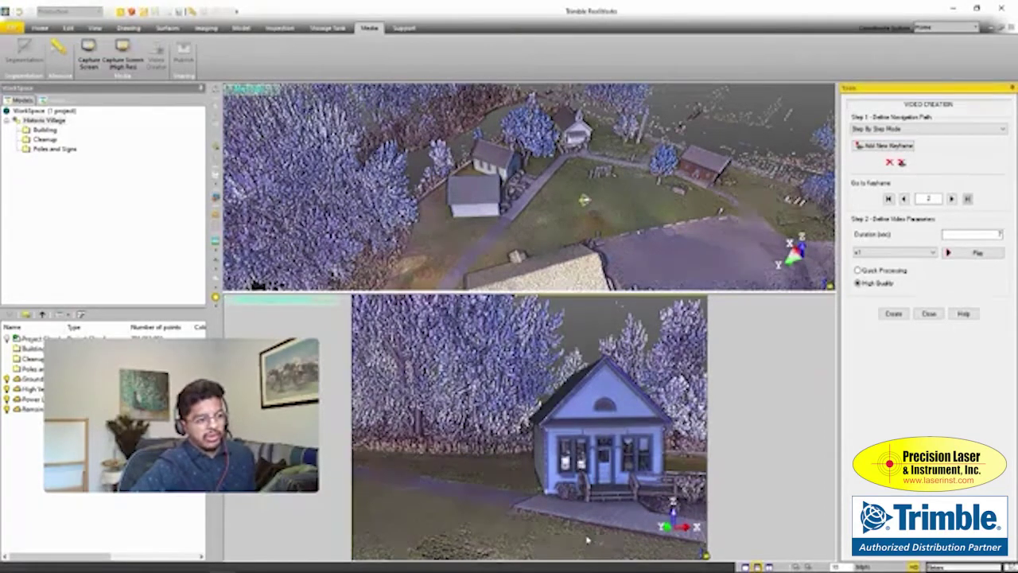
key("Return")
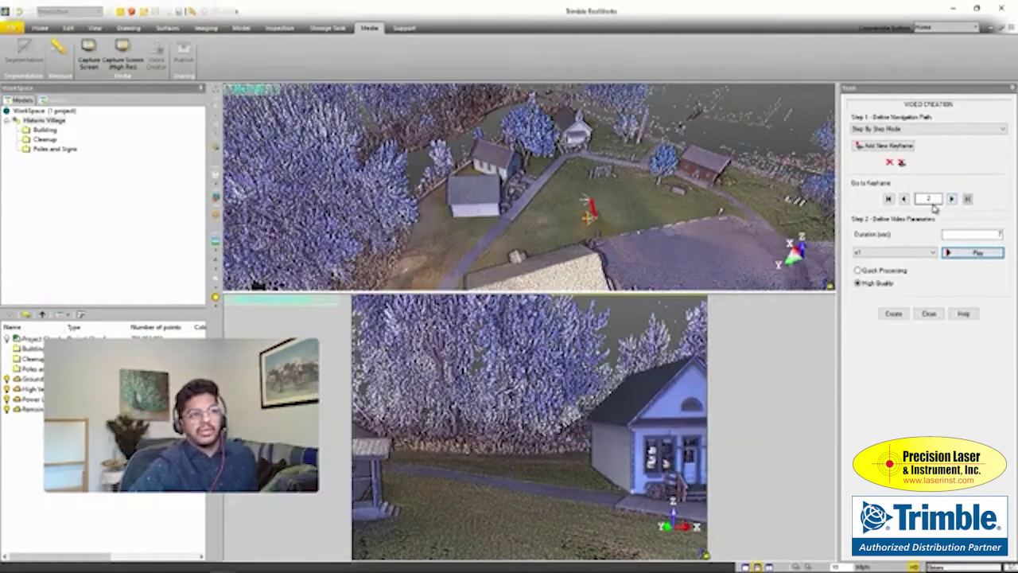
Check the video's duration setting and the file, resolution and codec options for creating it, without saving
left_click(964, 234)
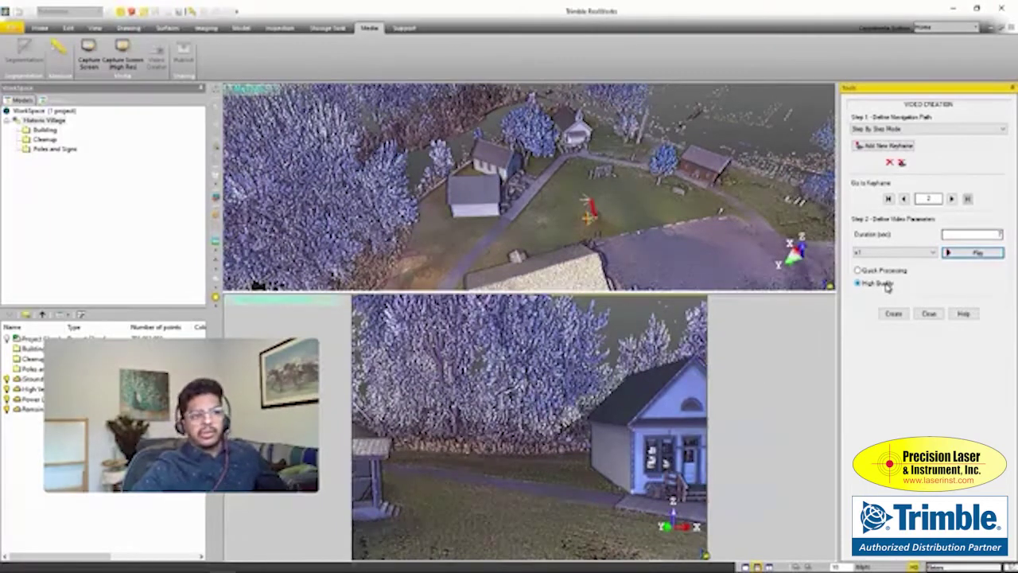
left_click(891, 314)
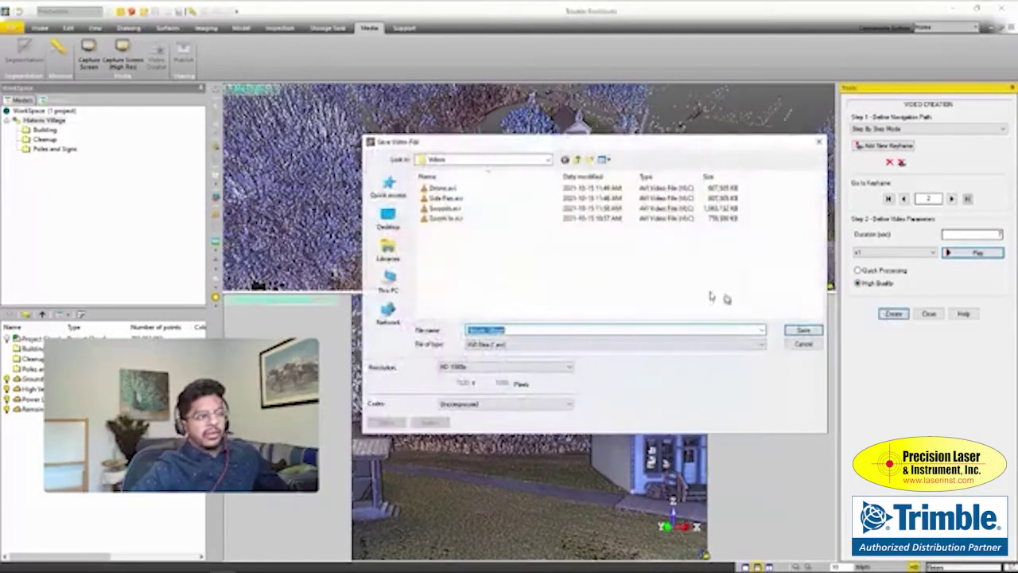
left_click(804, 345)
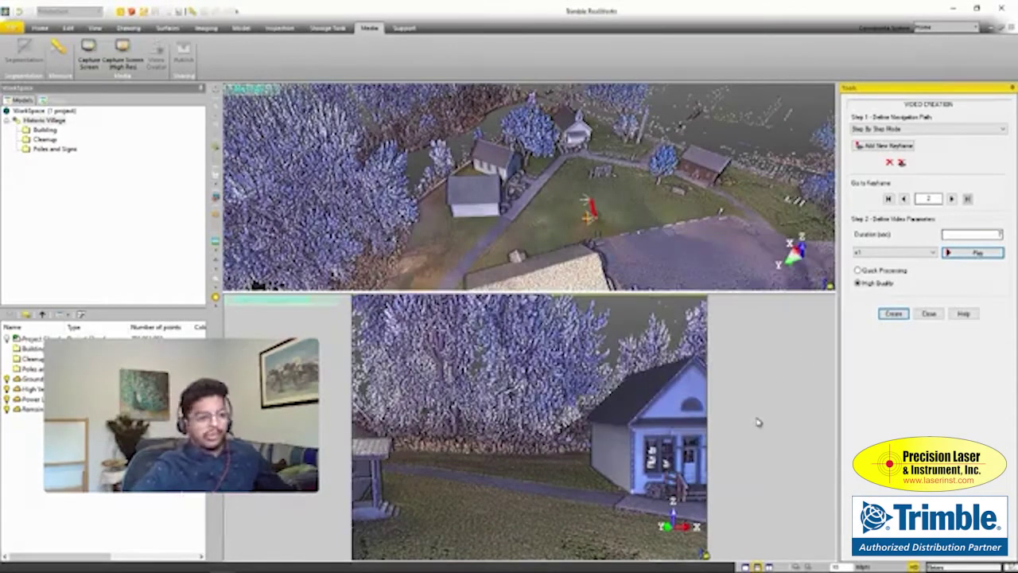
Play the finished Side Pan.avi clip from the Videos folder in VLC media player, then return to Trimble RealWorks
mouse_move(183, 567)
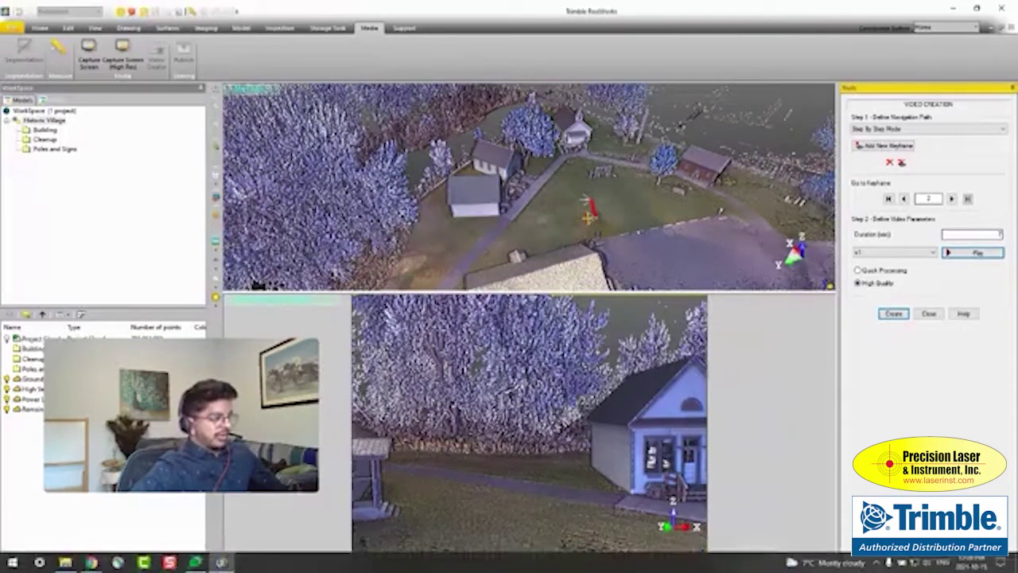
left_click(66, 562)
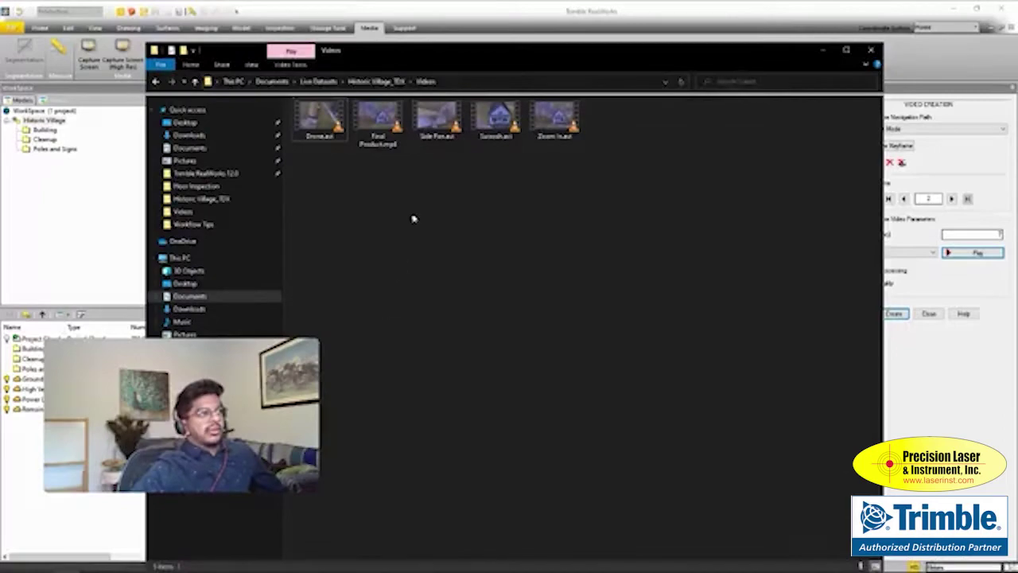
double_click(428, 134)
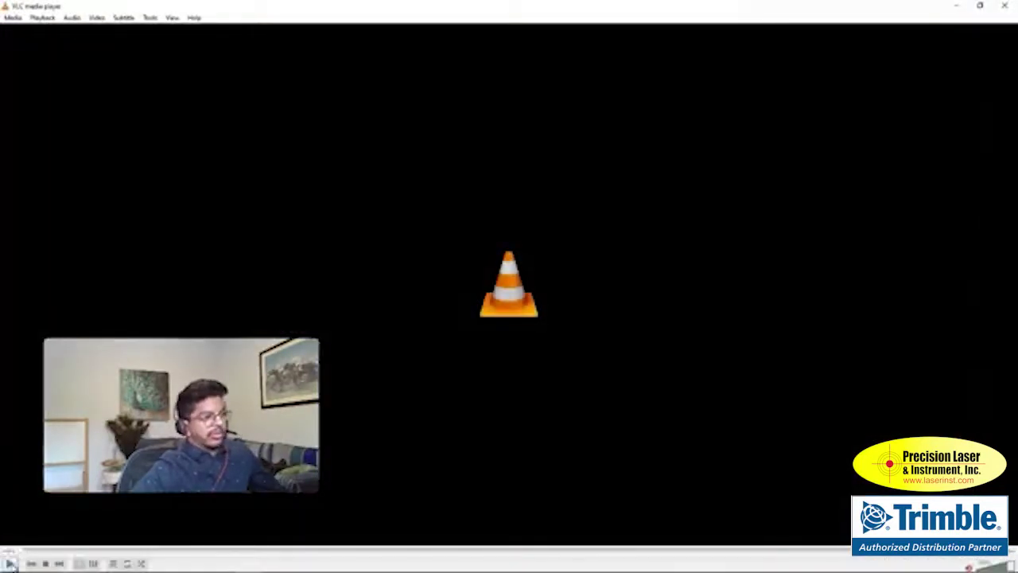
left_click(11, 562)
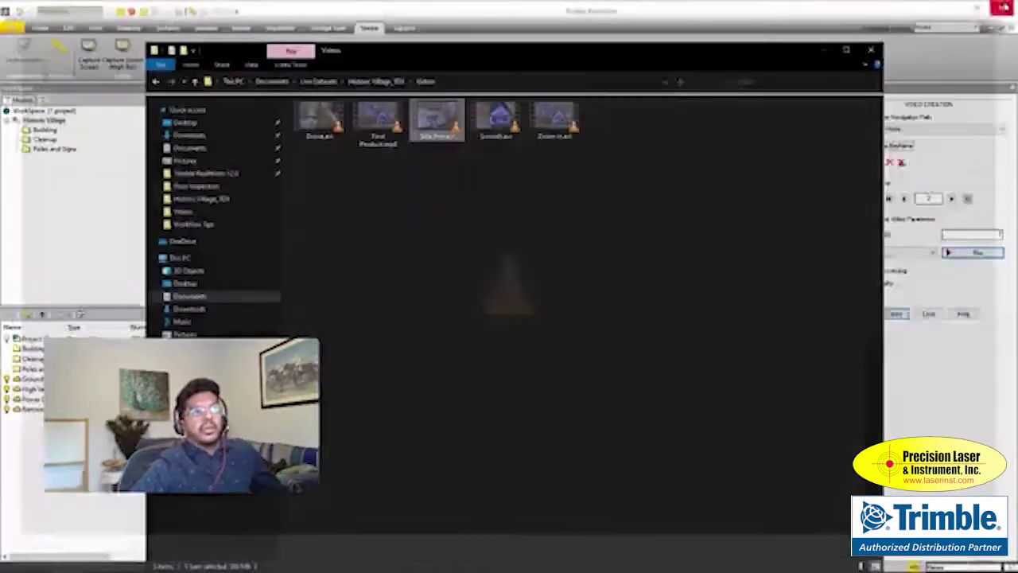
left_click(1005, 6)
left_click(823, 52)
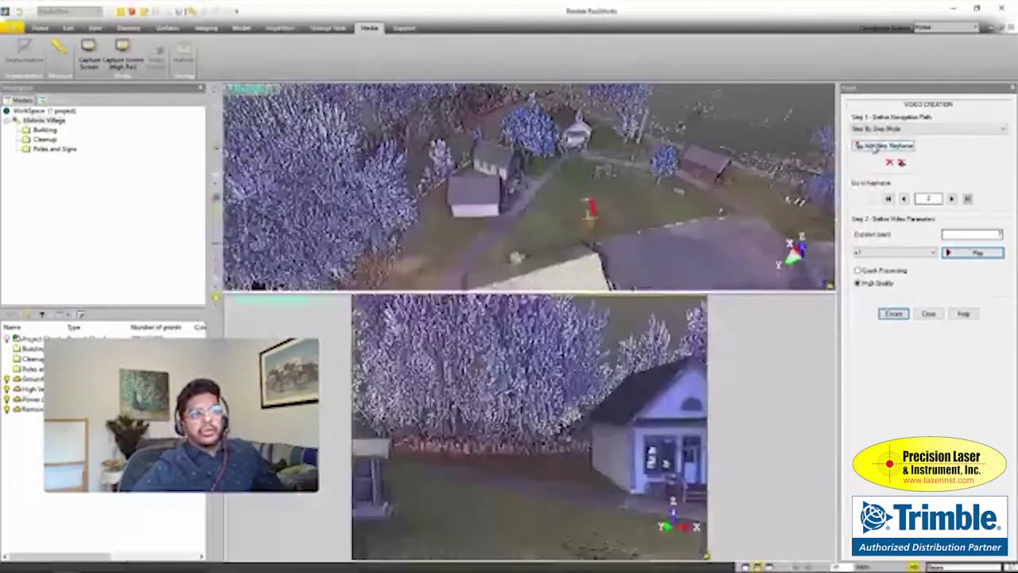
Create a zoom-in path with one keyframe on the aerial village view and a second closer to the small gabled house
left_click(972, 252)
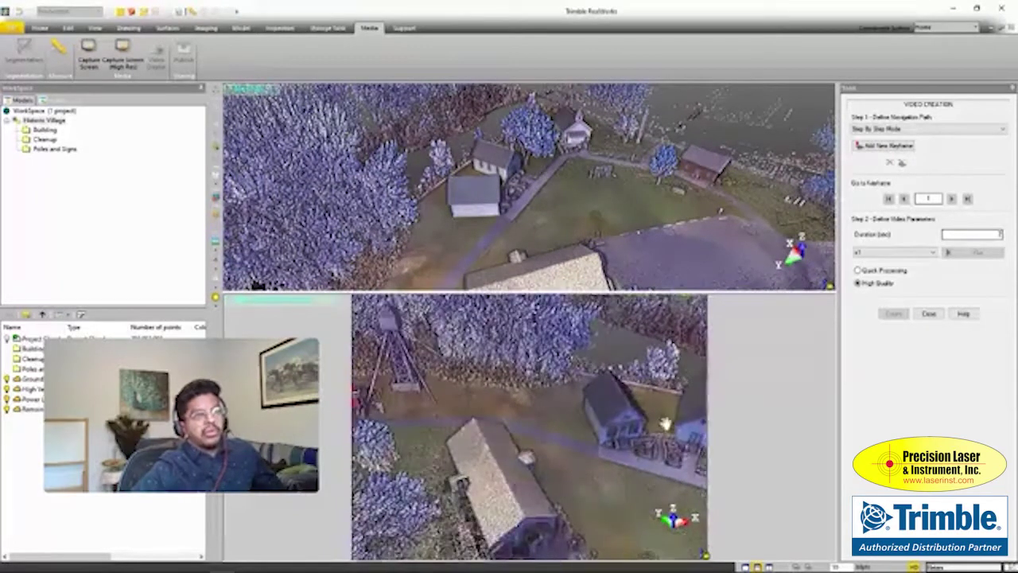
left_click(886, 145)
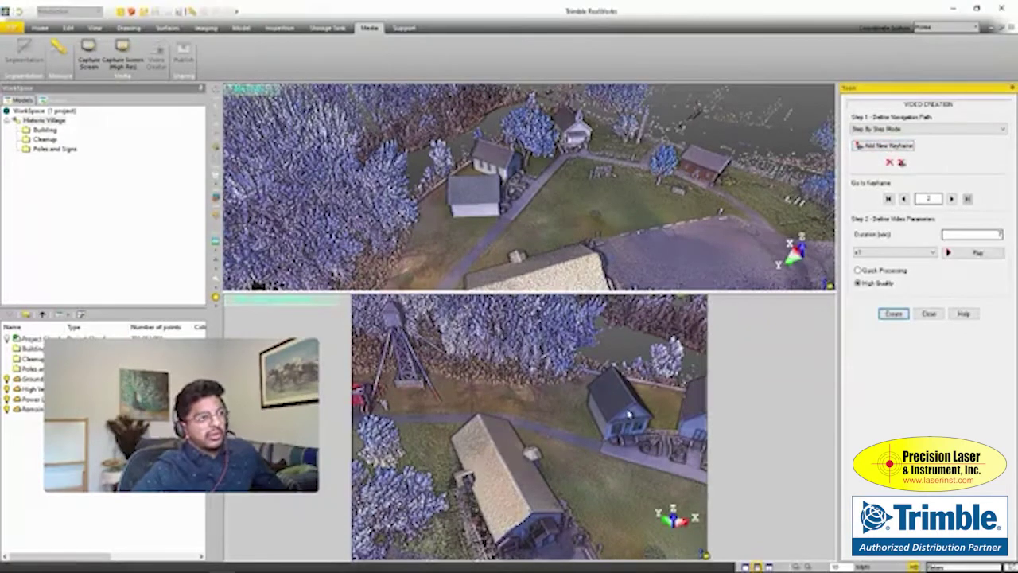
scroll(628, 413, "up", 5)
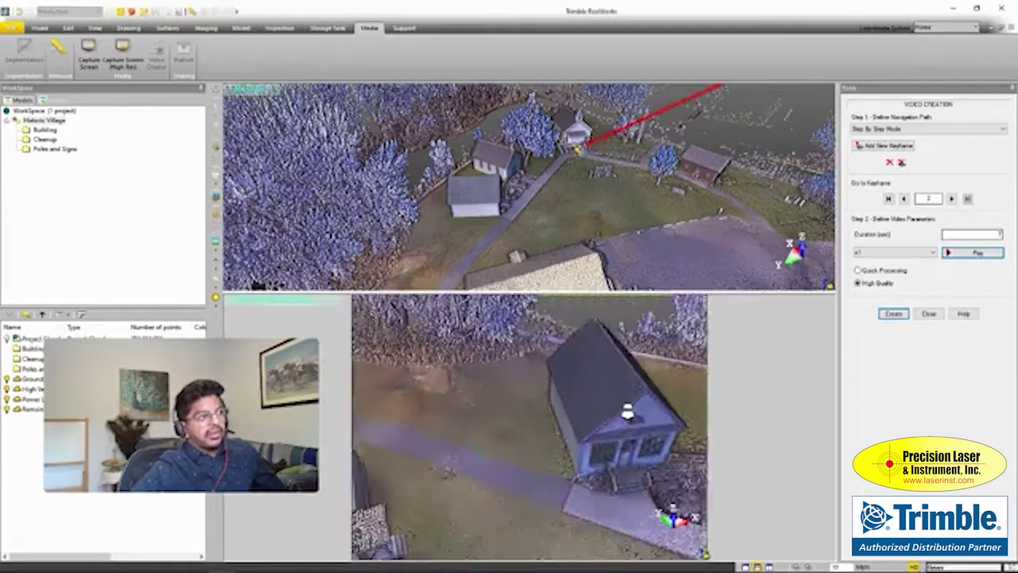
scroll(429, 175, "down", 5)
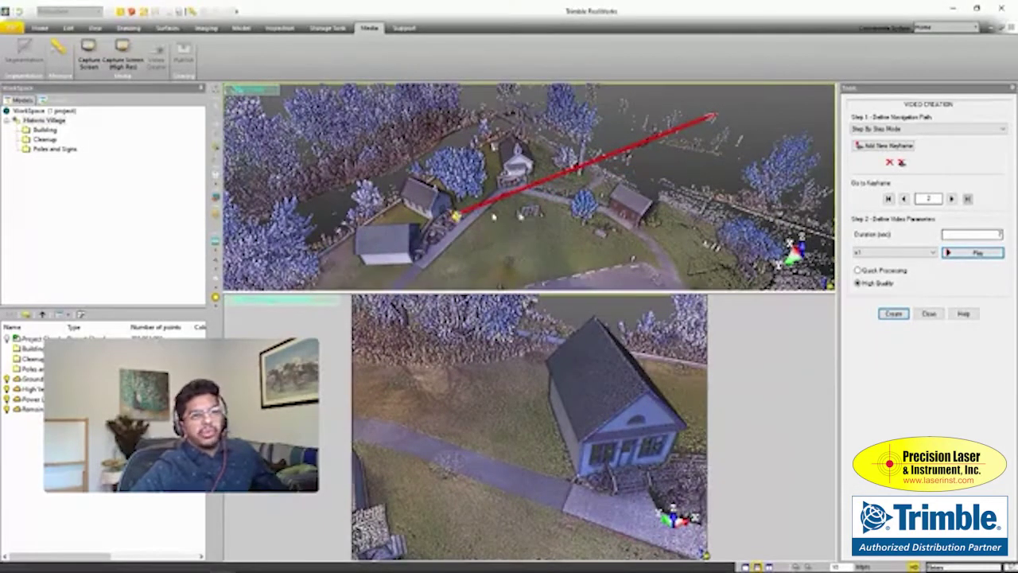
Set the zoom-in video's duration to 4 seconds and preview the camera movement
left_click(967, 233)
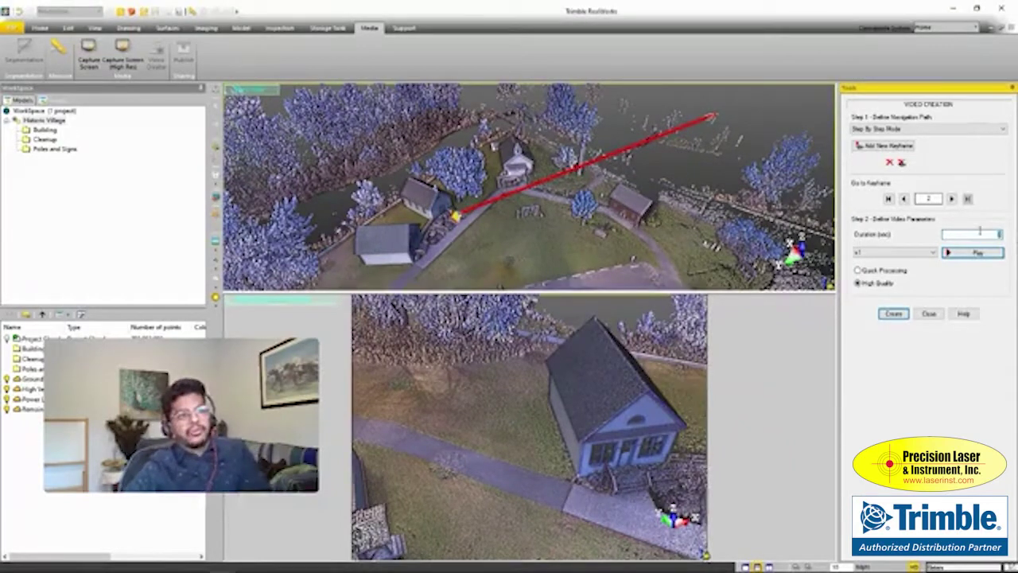
left_click(968, 254)
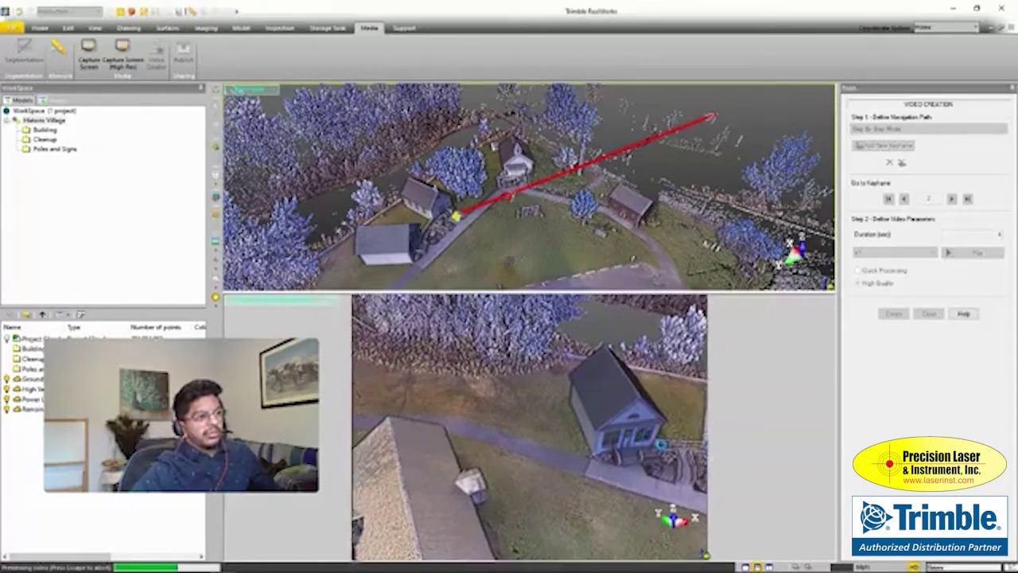
Check the file-saving options for the zoom-in video with Zoom In.avi as the output file, without saving
left_click(893, 313)
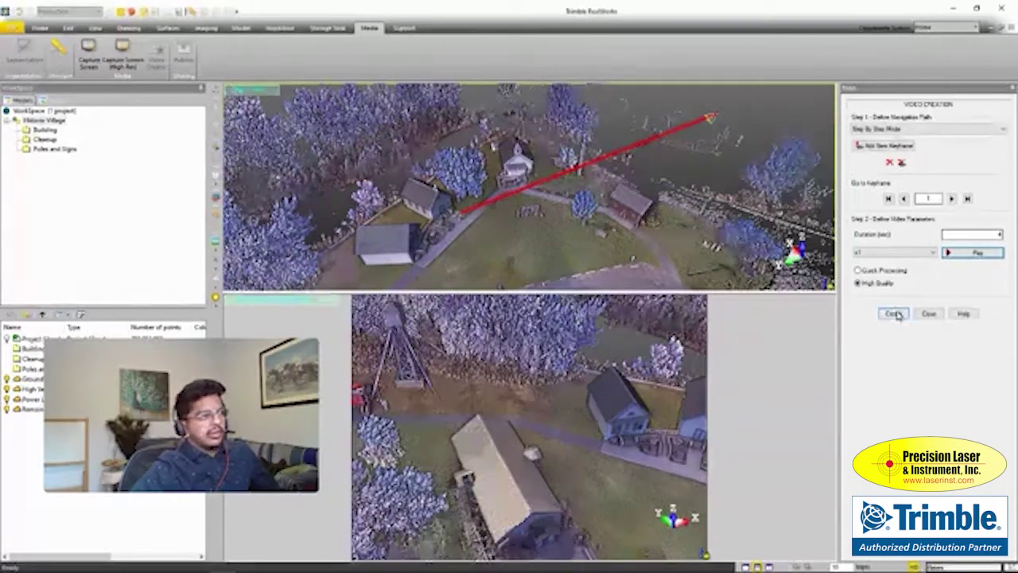
left_click(439, 219)
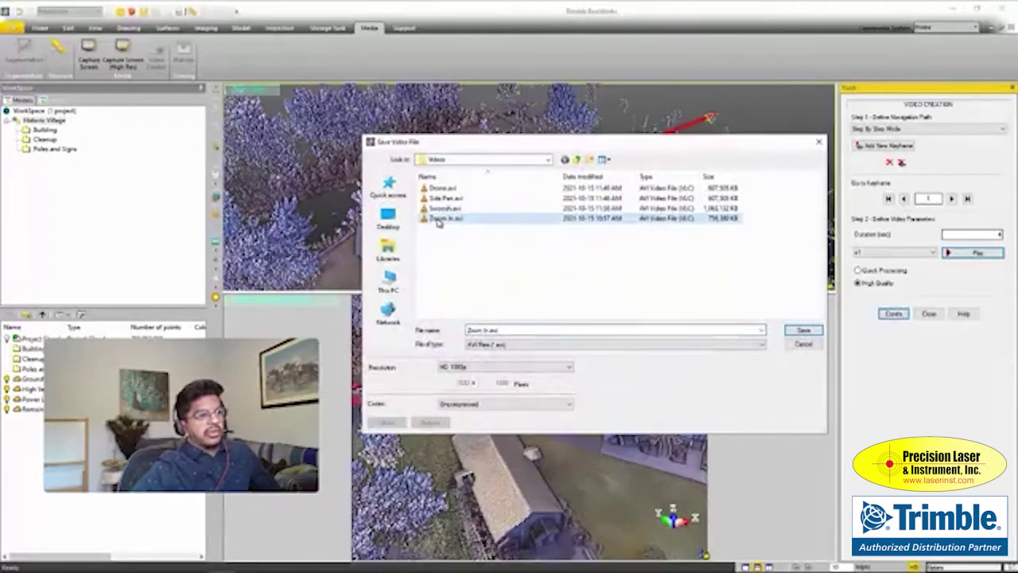
left_click(804, 343)
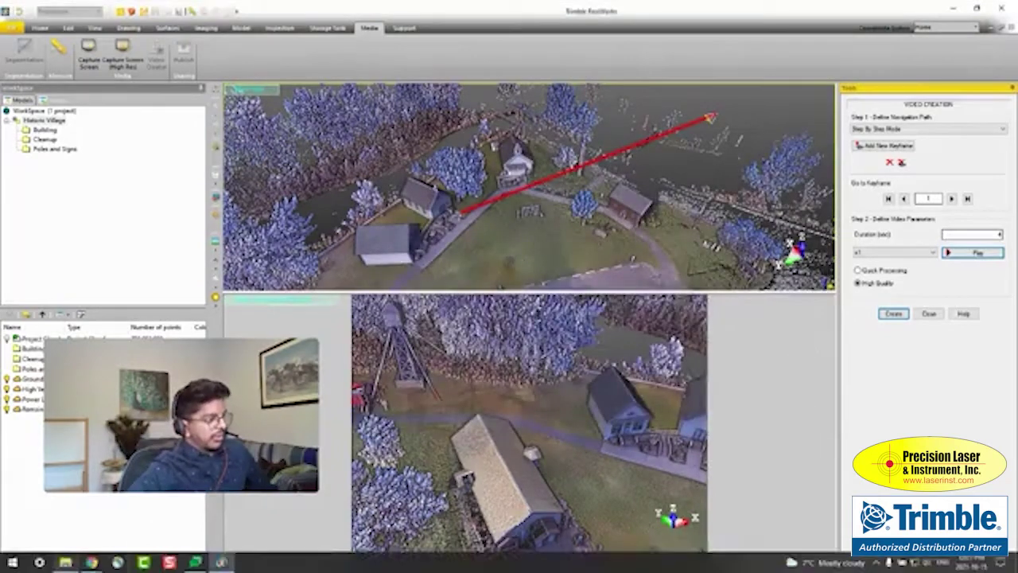
Play the finished Zoom In.avi clip from the Videos folder in VLC media player, then return to Trimble RealWorks
left_click(65, 562)
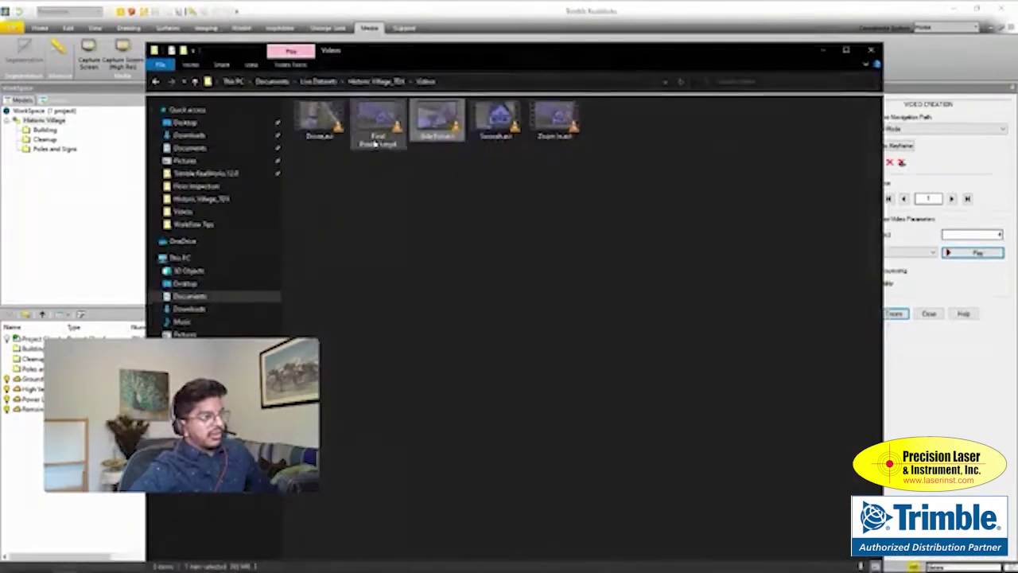
double_click(571, 119)
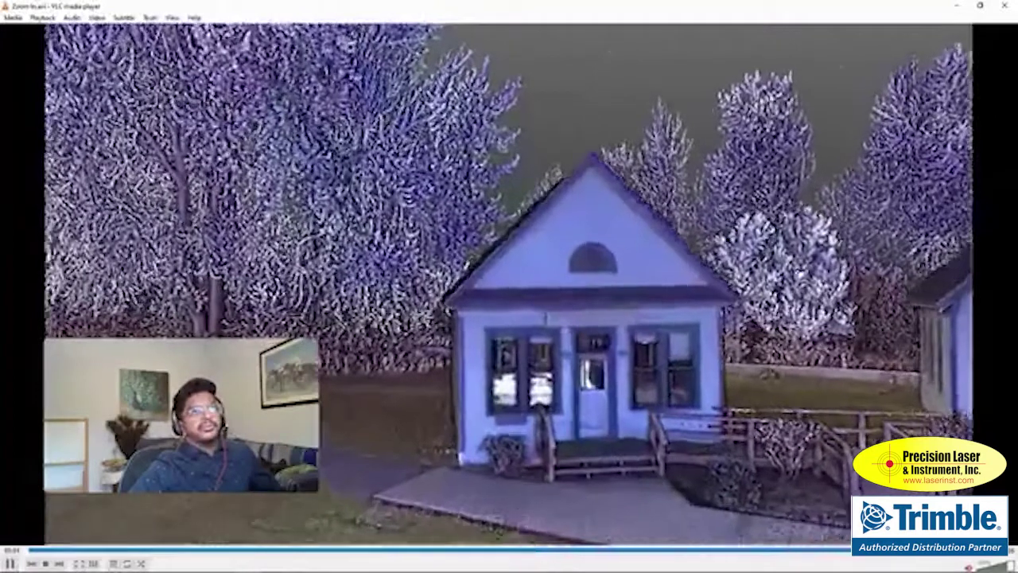
left_click(1002, 5)
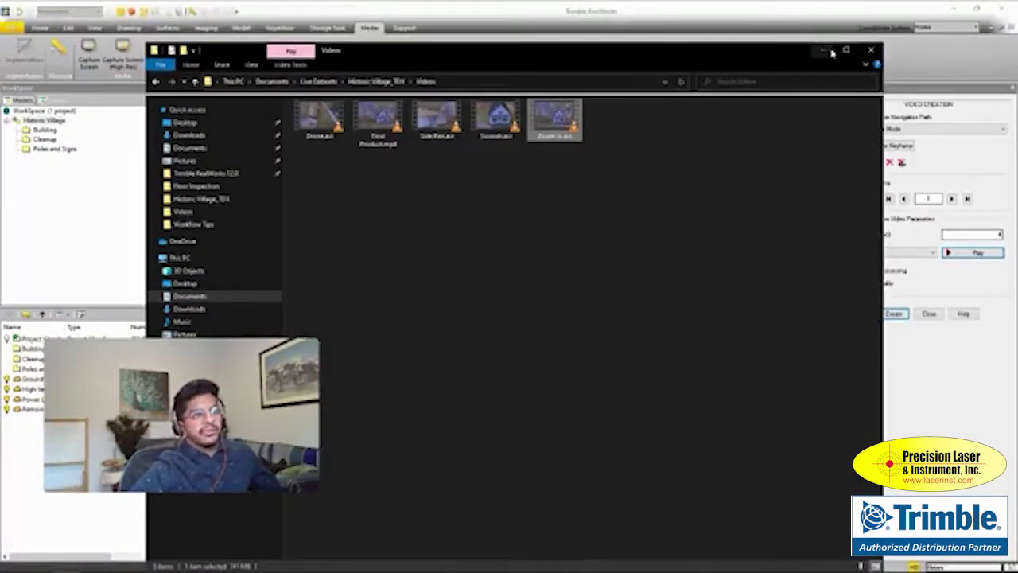
left_click(826, 51)
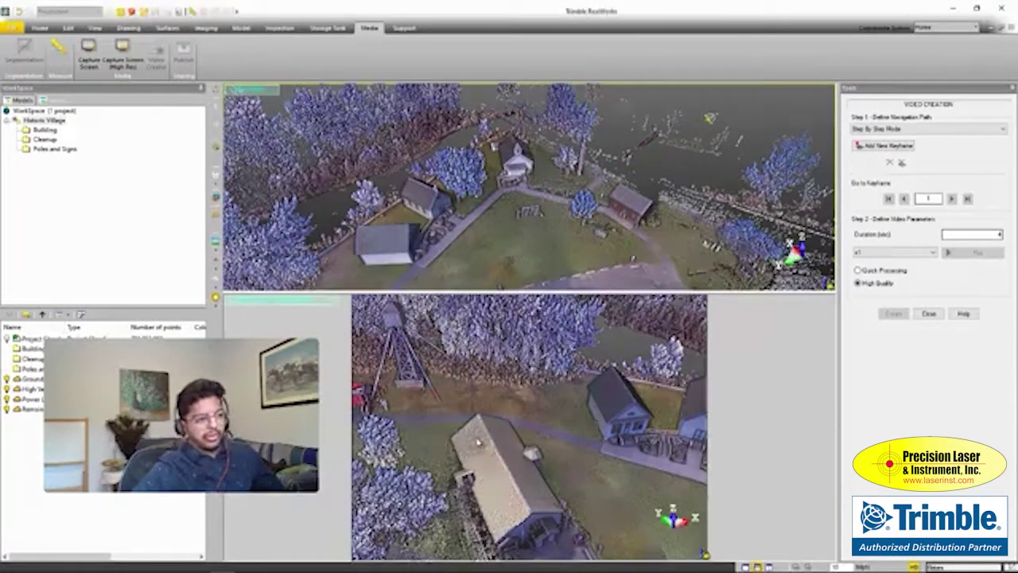
Frame the lower part of the village from directly above and add it as the starting keyframe of a drone path
left_click_drag(480, 443, 476, 439)
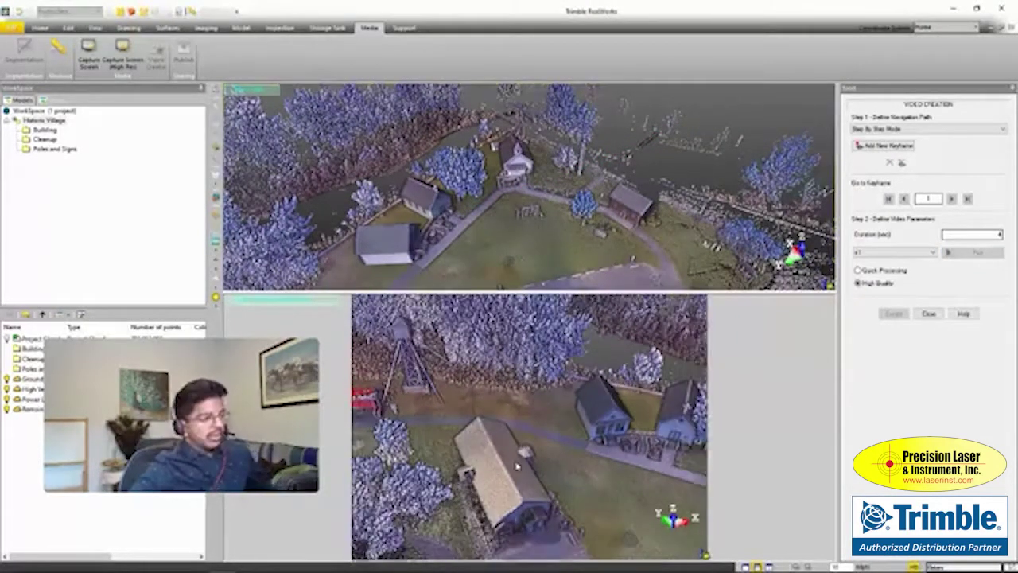
mouse_move(516, 465)
left_mouse_down()
mouse_move(517, 477)
mouse_move(518, 467)
left_mouse_up()
scroll(518, 465, "down", 3)
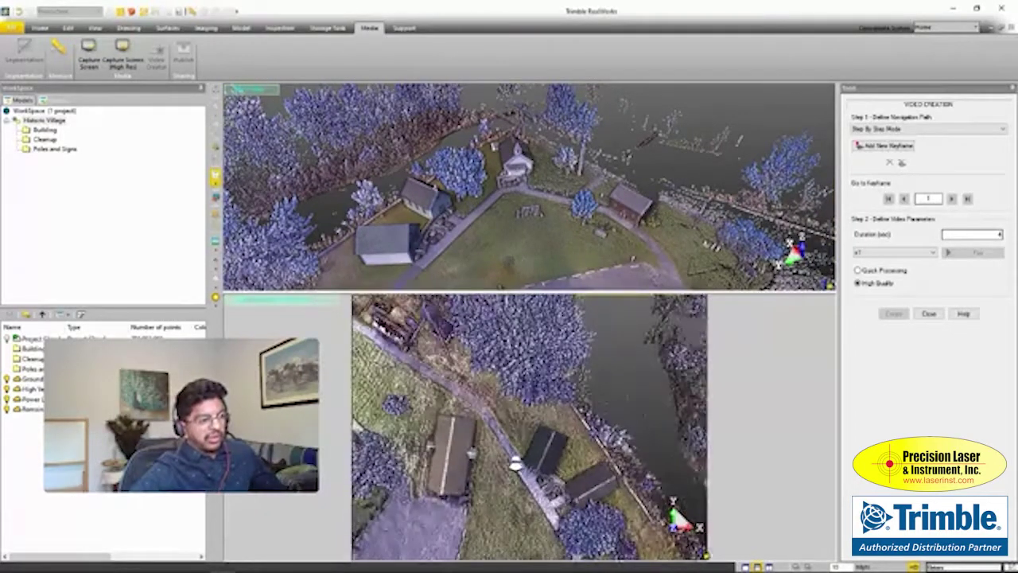
scroll(515, 464, "down", 2)
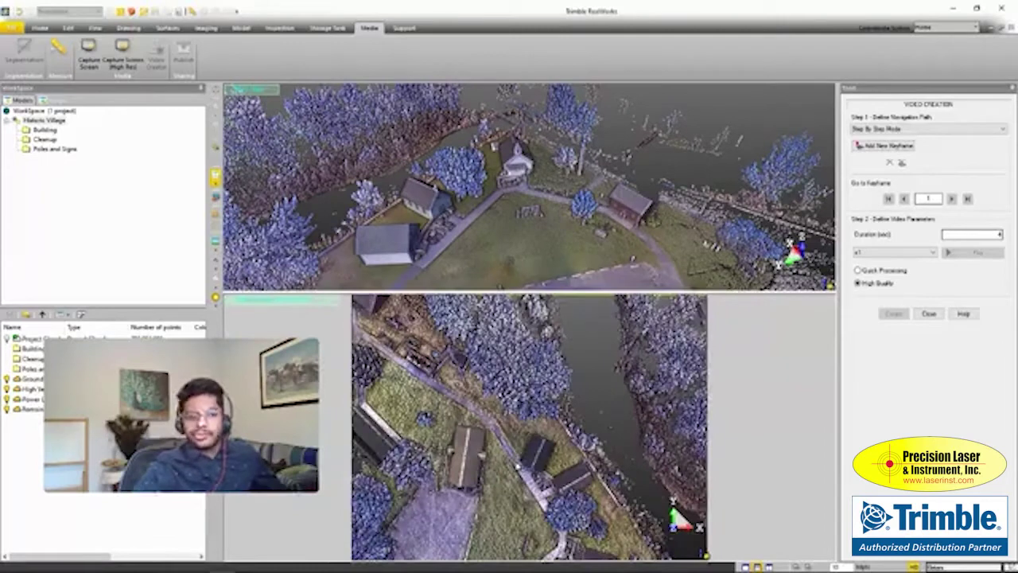
middle_click_drag(512, 493, 660, 387)
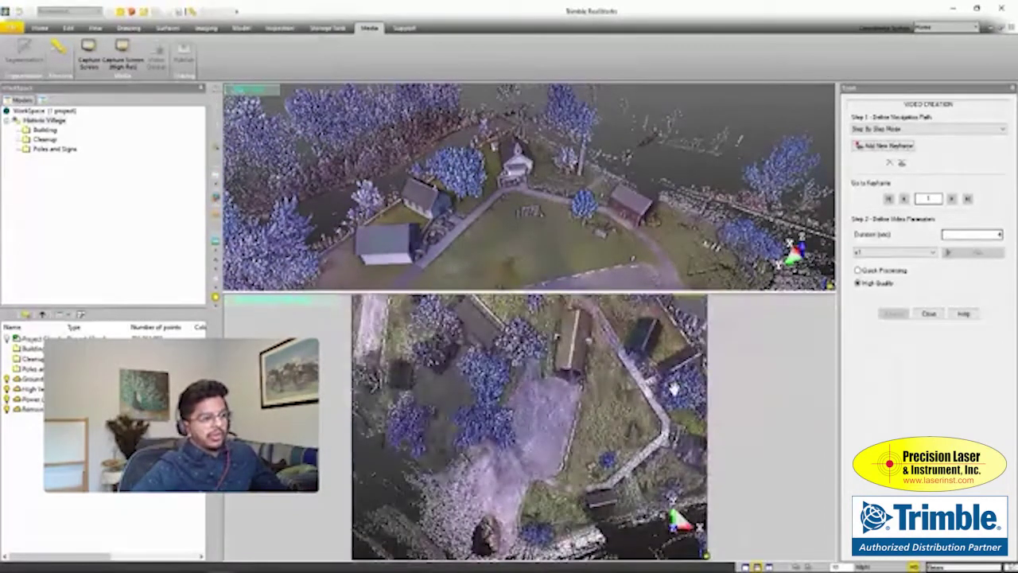
middle_click_drag(554, 463, 564, 455)
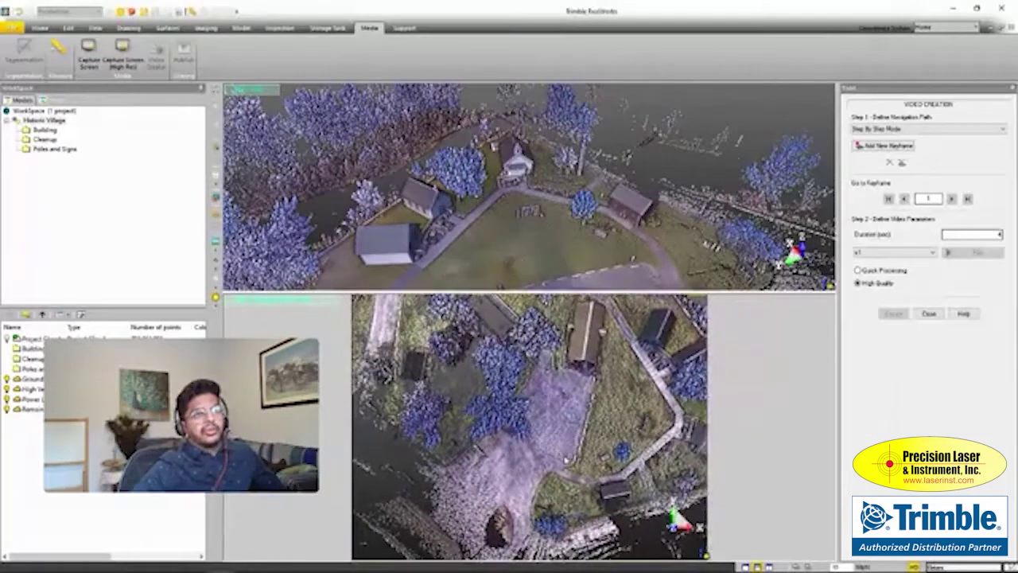
left_click(881, 146)
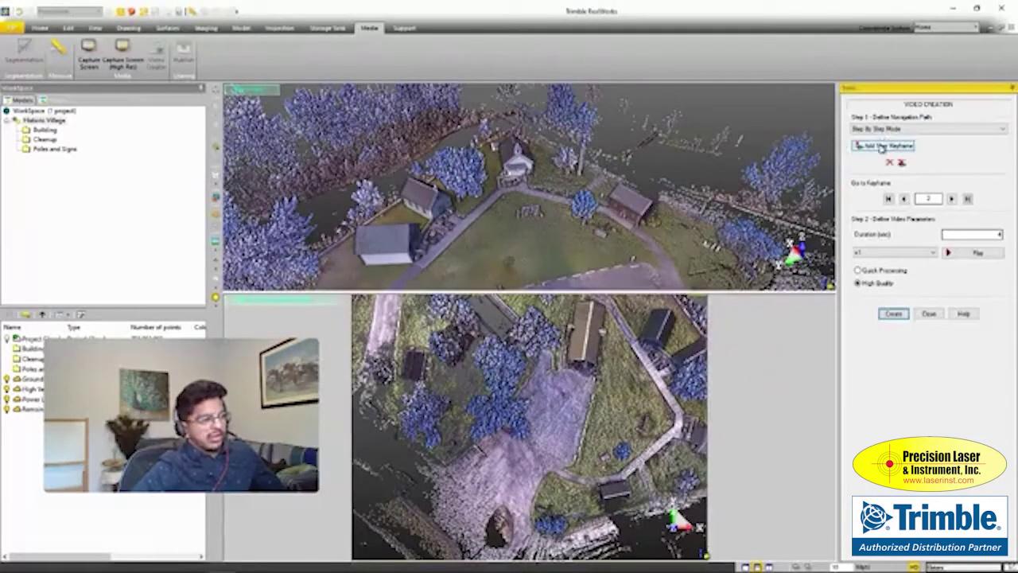
Add a second top-down keyframe panned across the village, and preview the drone path with a 5-second duration
middle_click_drag(360, 429, 347, 549)
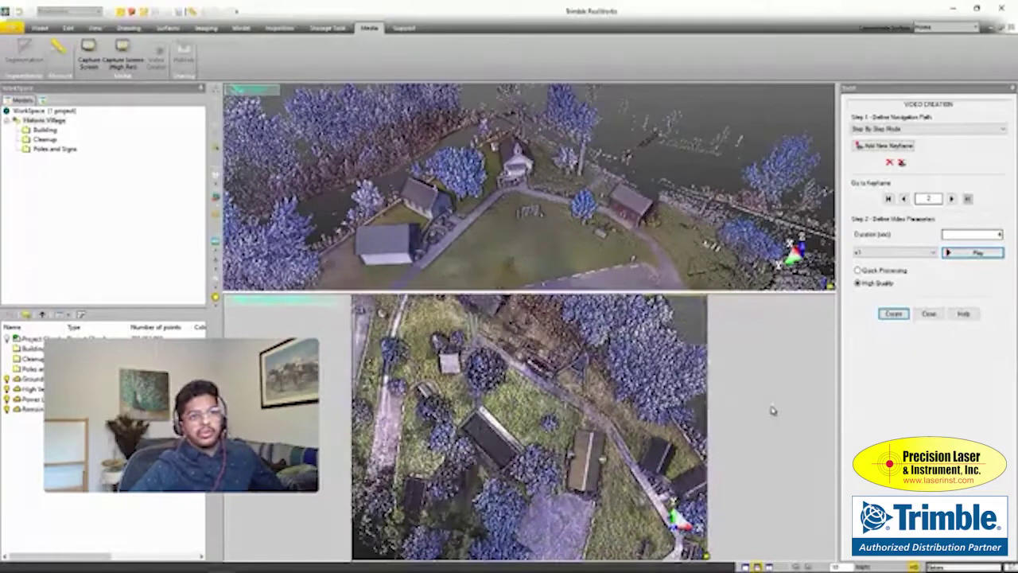
left_click(971, 234)
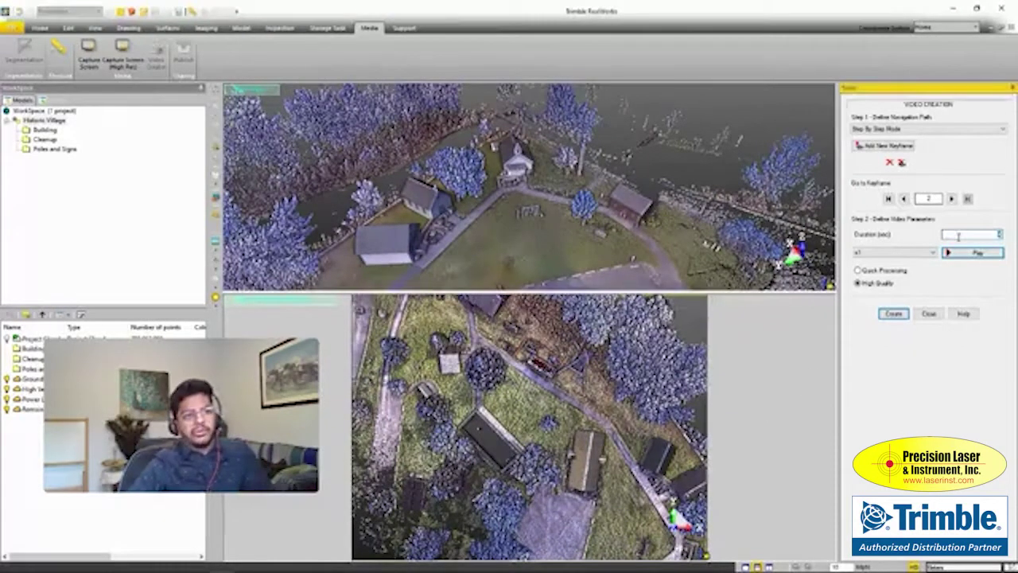
left_click(983, 253)
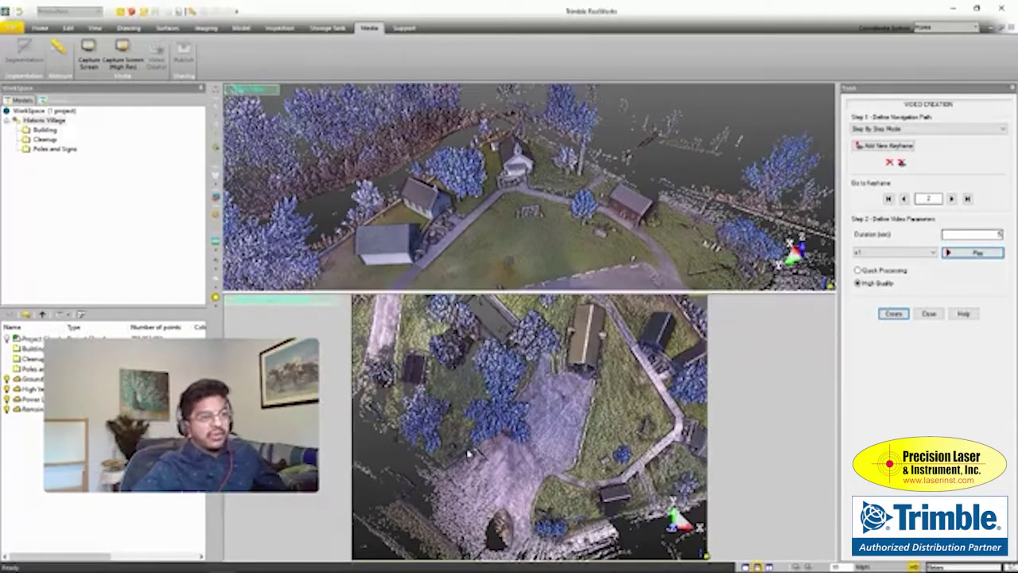
left_click(986, 252)
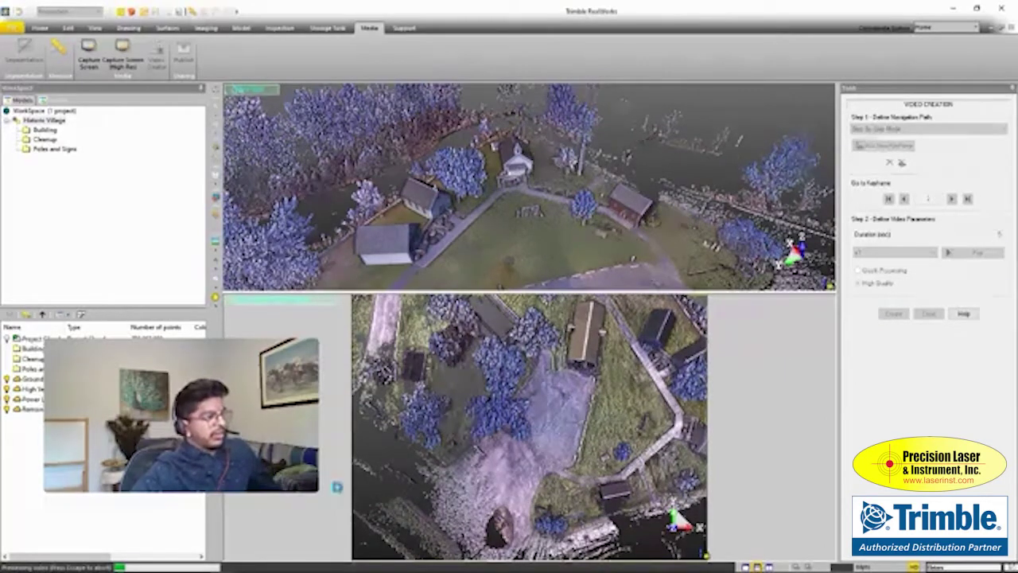
Play the finished Drone.avi clip from the Videos folder in VLC media player, then return to Trimble RealWorks
key("alt+Tab")
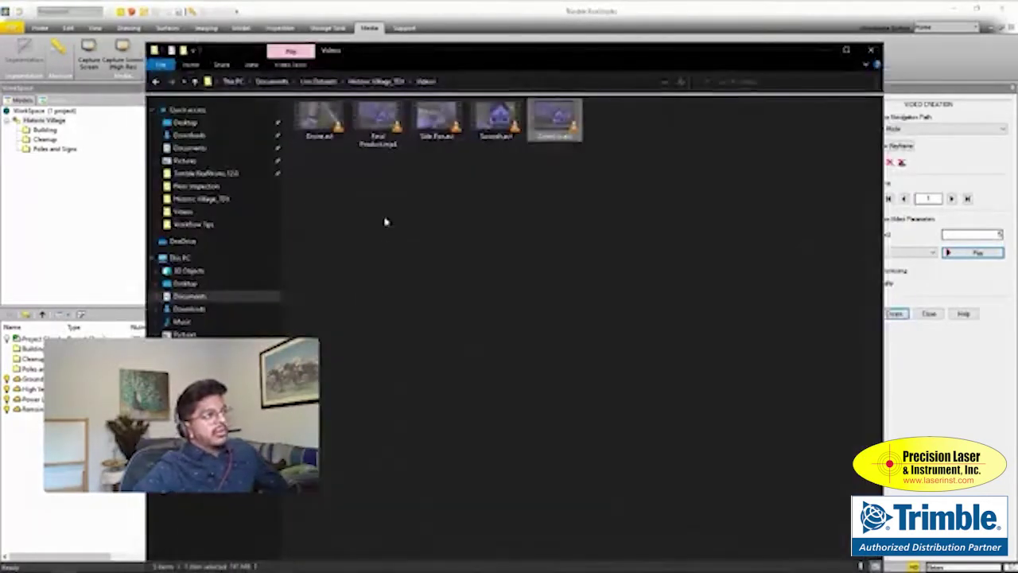
double_click(337, 126)
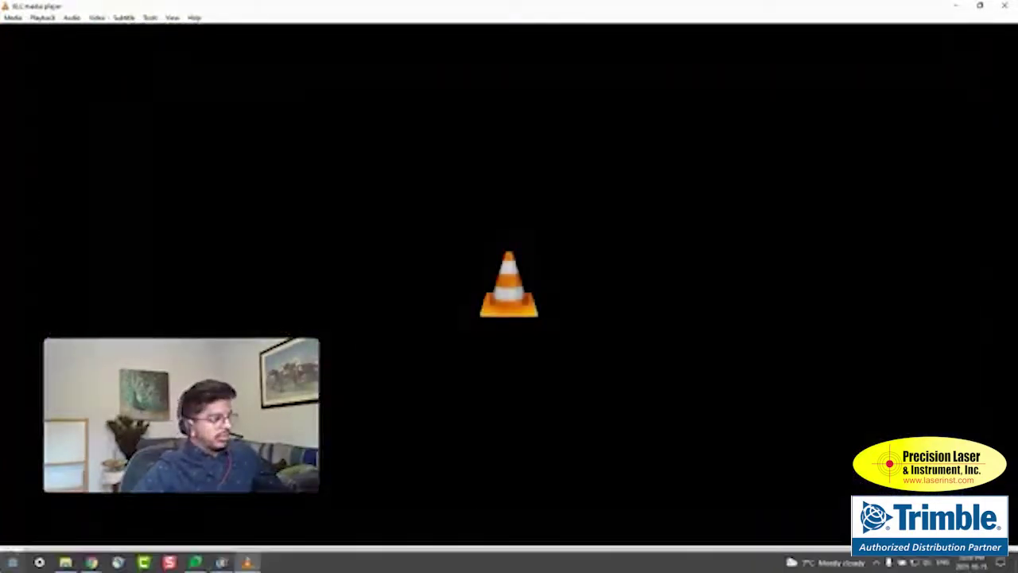
left_click(11, 562)
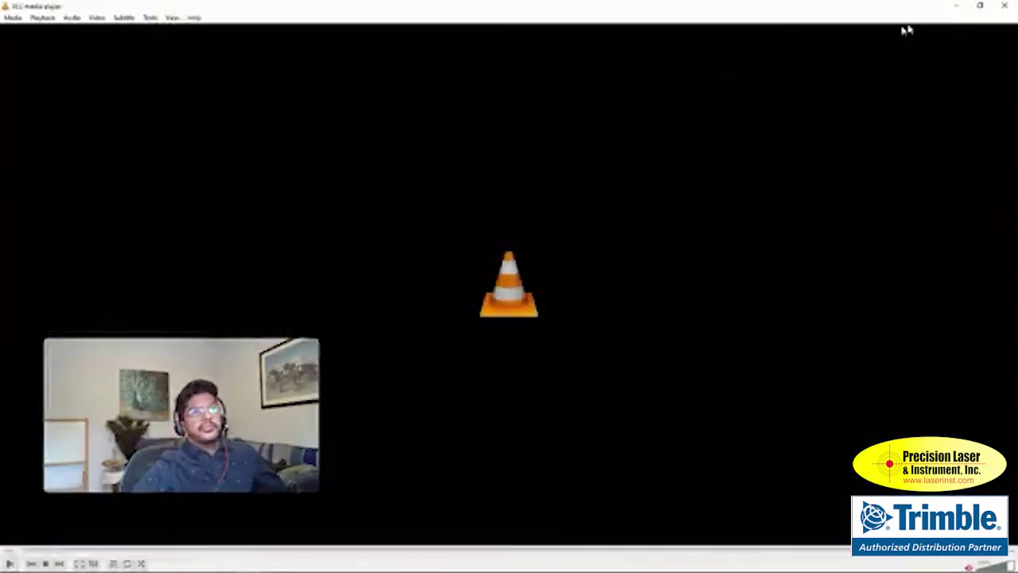
left_click(1005, 5)
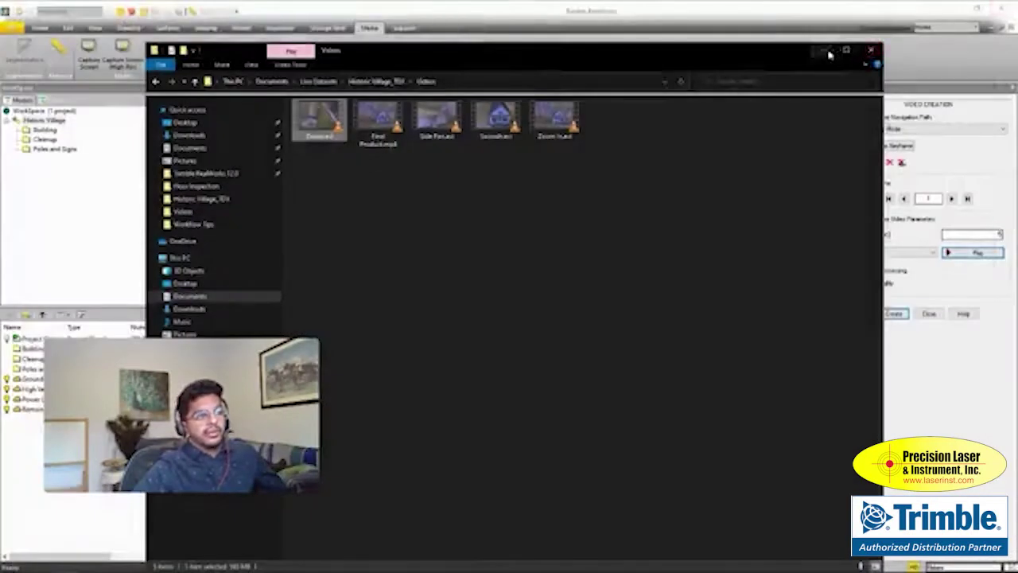
left_click(825, 51)
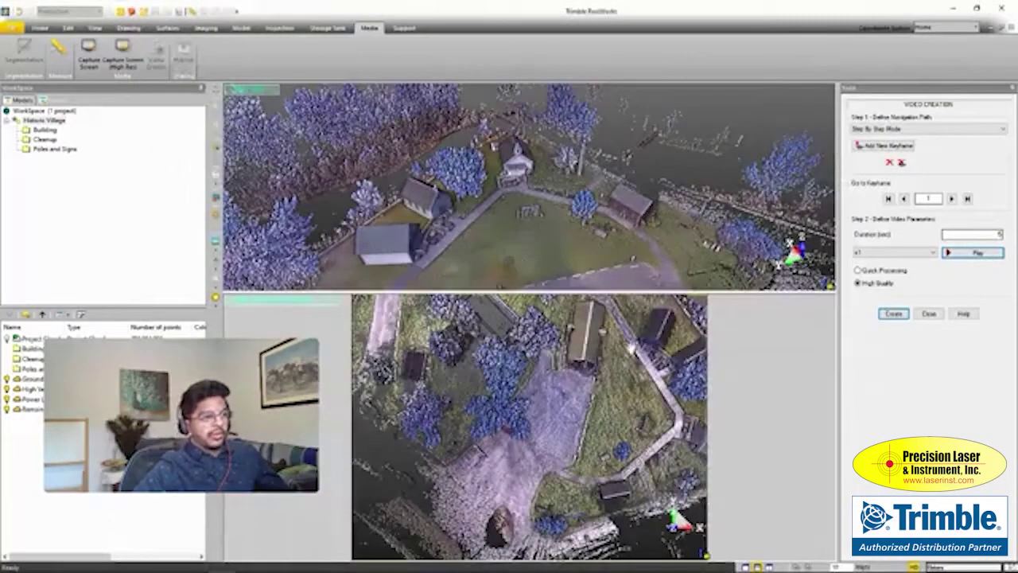
Replace the drone path with a swoosh path from a keyframe above the long building's roof to one facing its front entrance
left_click(891, 163)
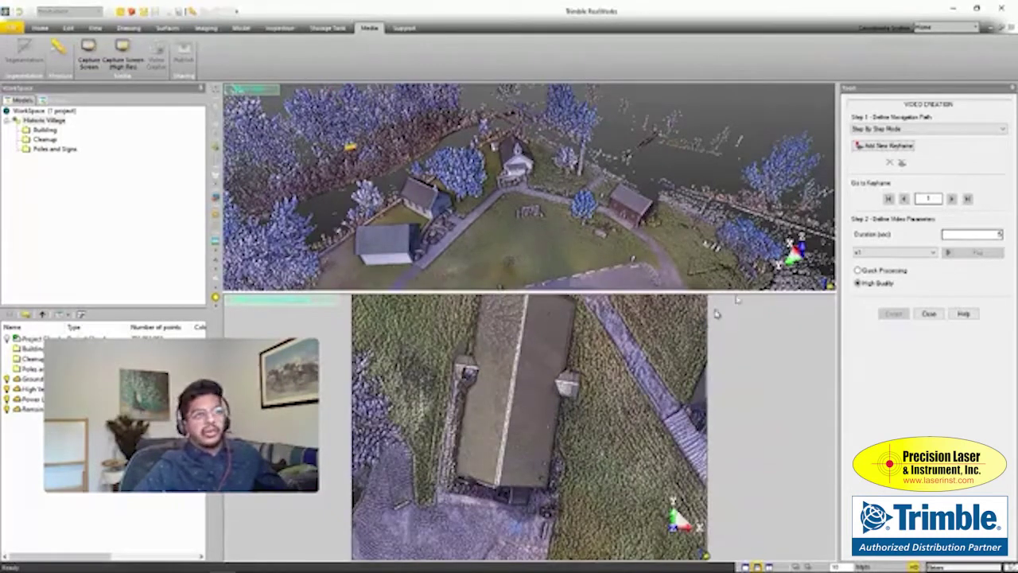
left_click(882, 146)
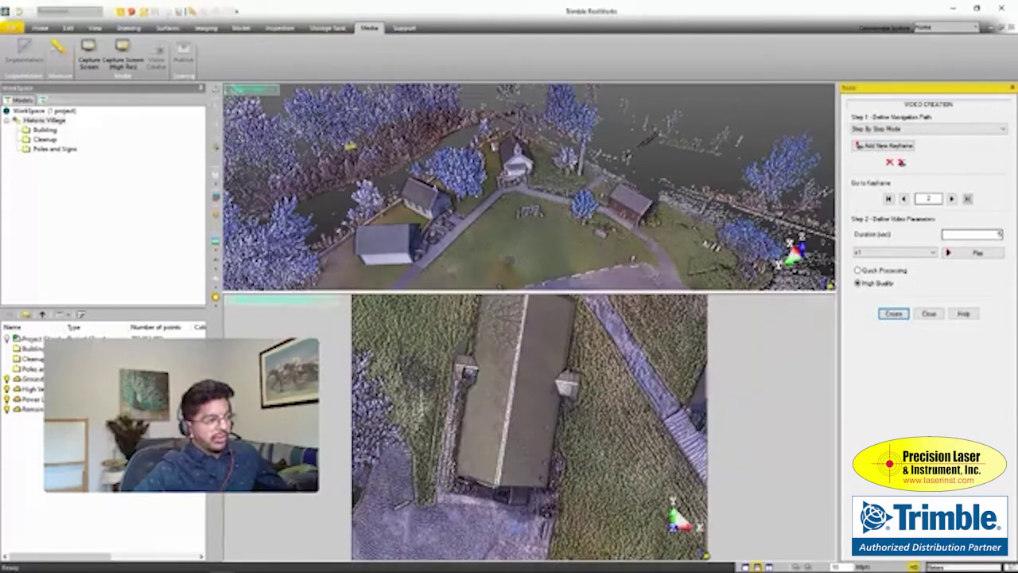
left_click(973, 252)
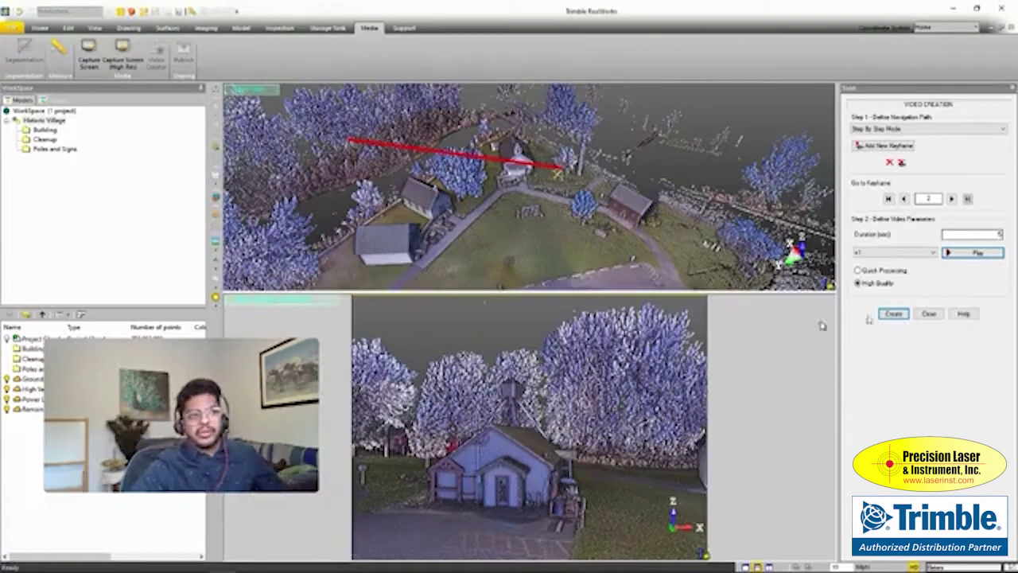
left_click(969, 234)
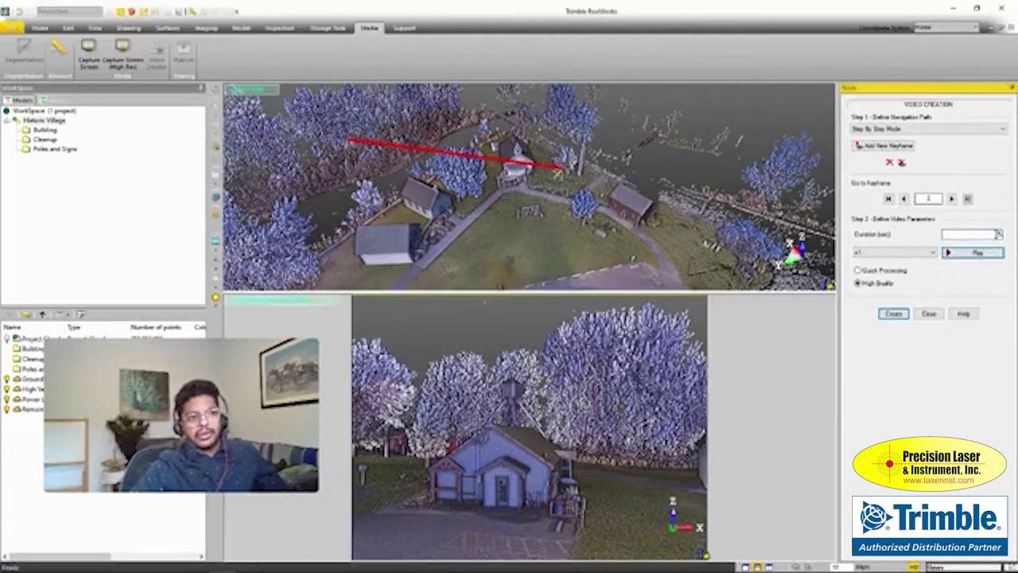
left_click(897, 317)
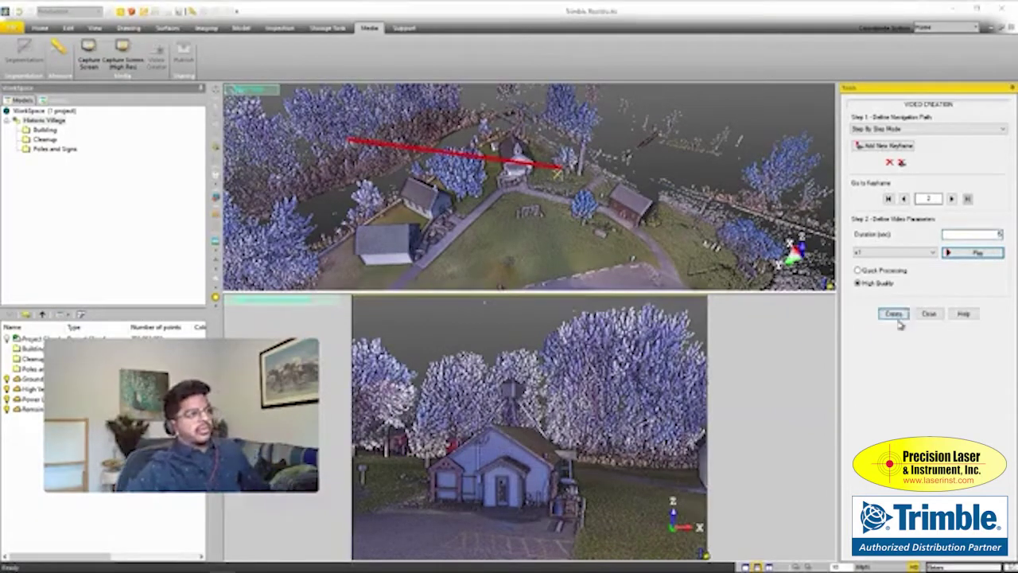
Switch to VLC media player and play the finished Swoosh.avi clip from the Videos folder
key("alt+Tab")
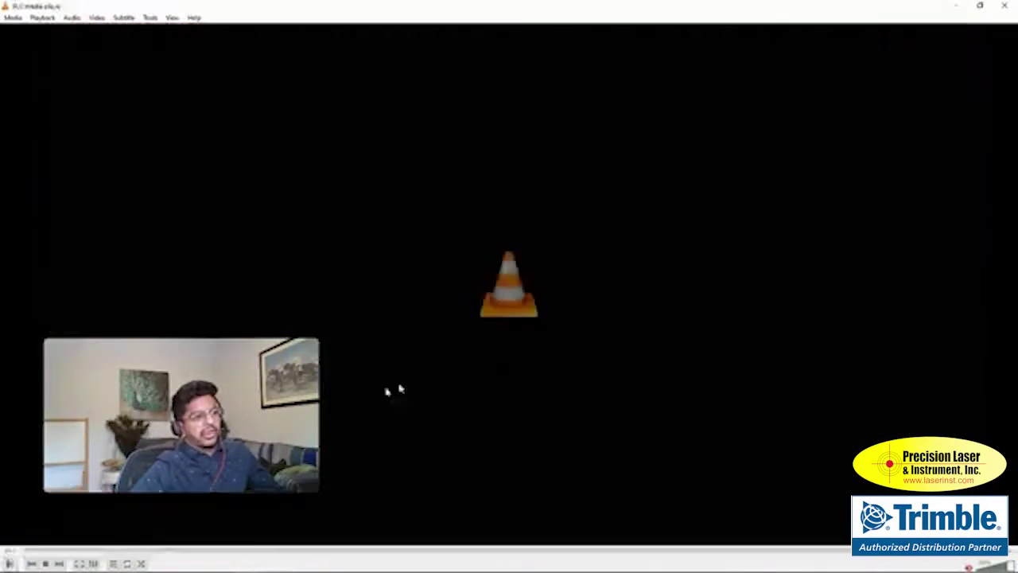
left_click(10, 563)
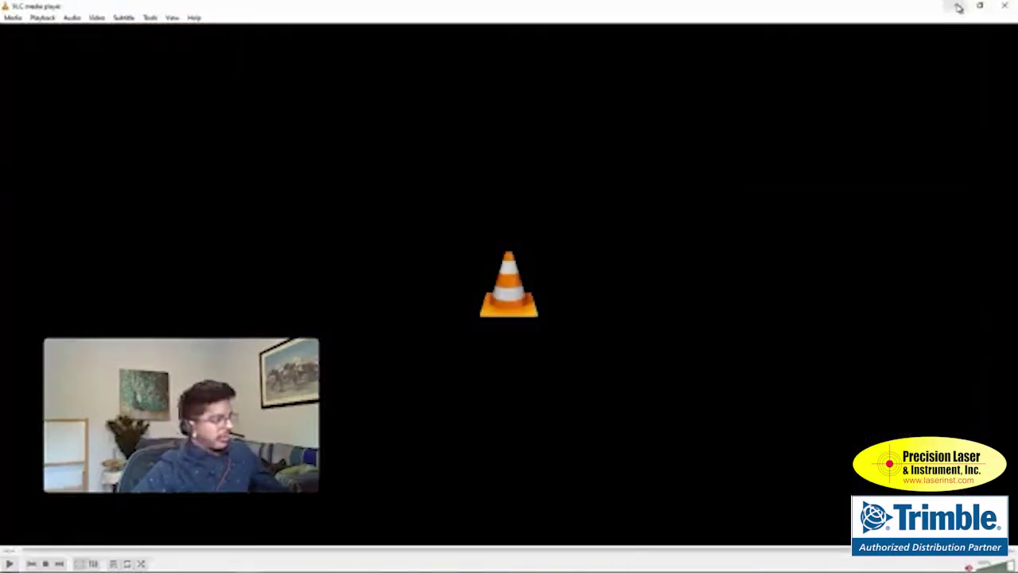
left_click(958, 7)
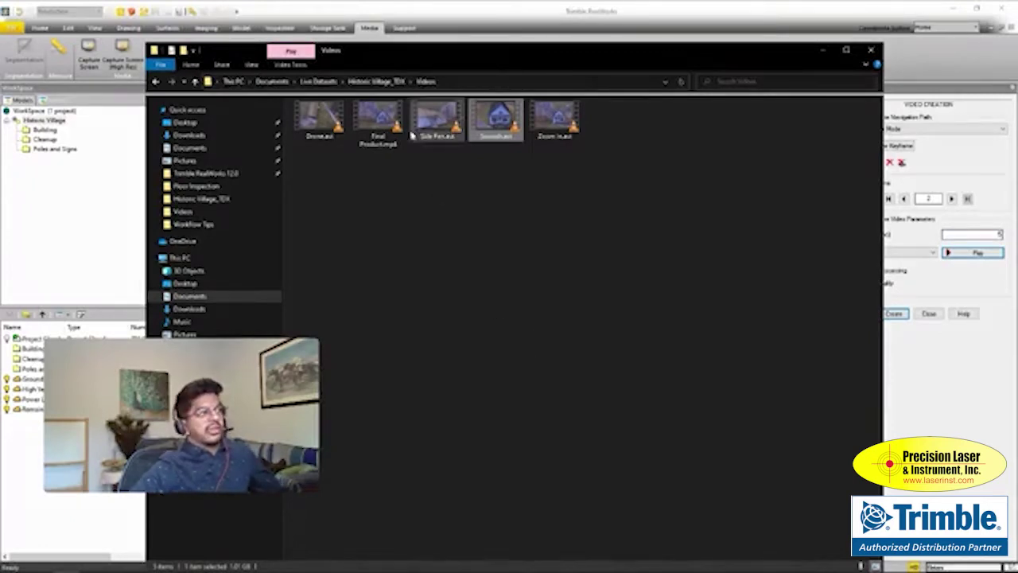
Play the combined Final Product.mp4 from the Videos folder in VLC media player, then return to Trimble RealWorks
left_click(391, 119)
double_click(391, 119)
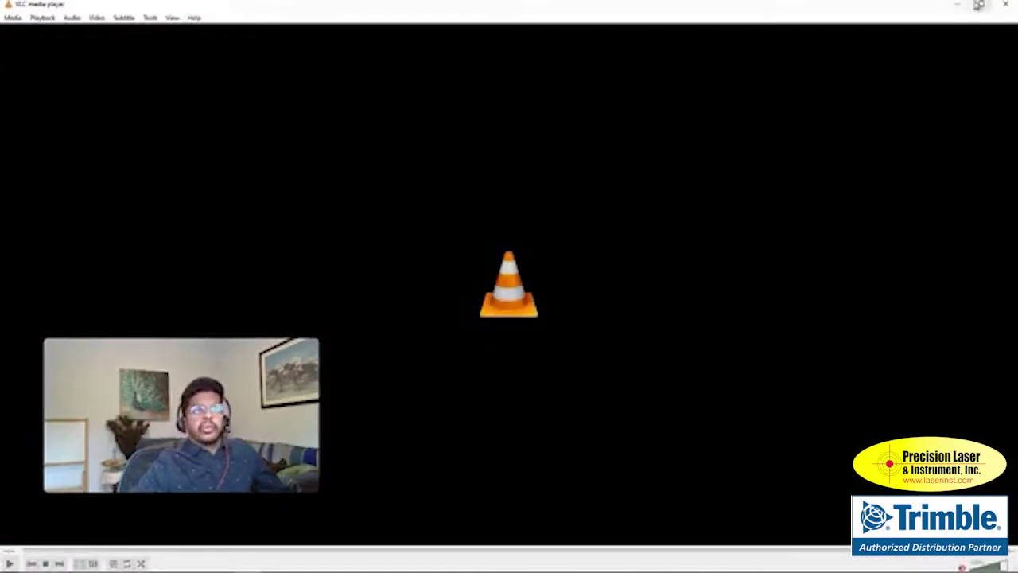
left_click(1007, 5)
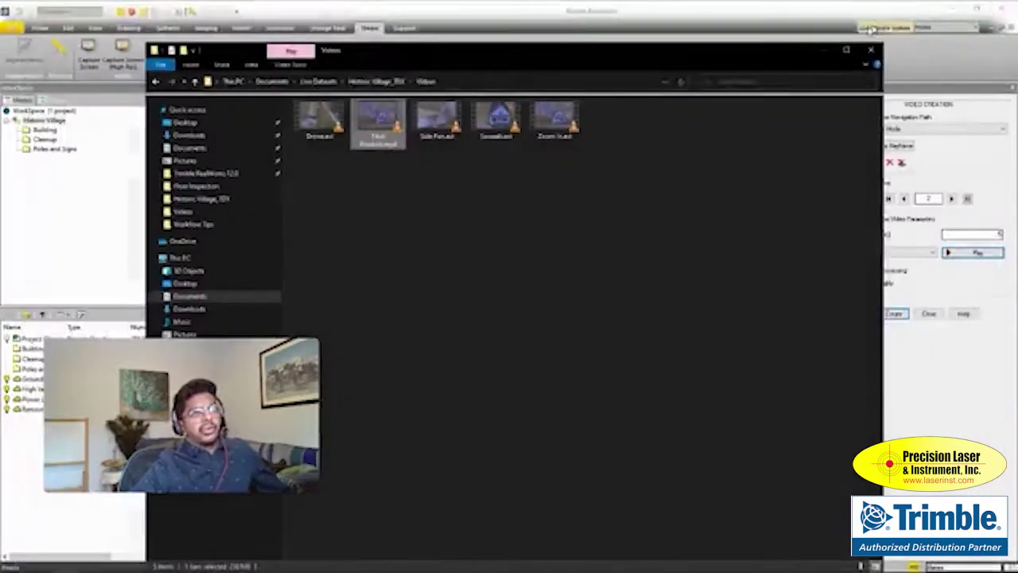
left_click(822, 51)
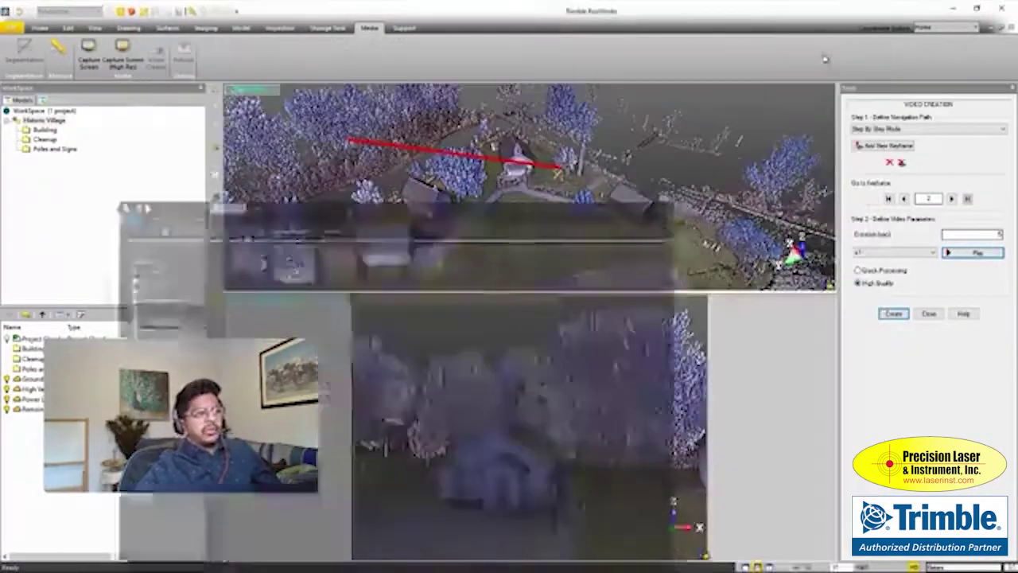